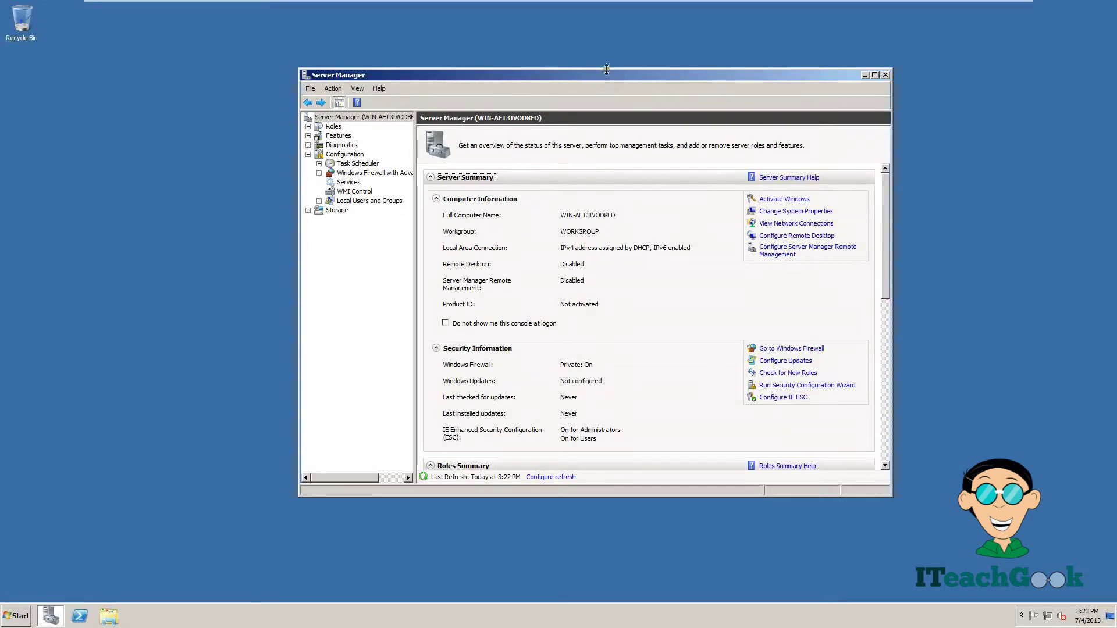
# - Enable Remote Desktop on the server, allowing connections only from computers running Remote Desktop with Network Level Authentication
pyautogui.click(781, 237)
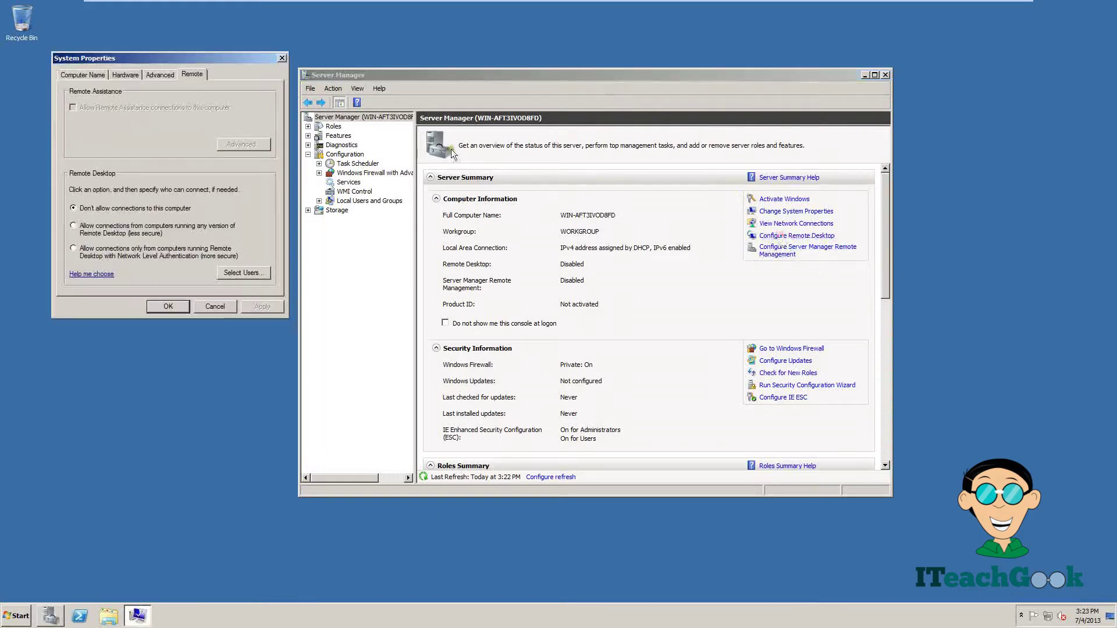
pyautogui.moveTo(239, 57); pyautogui.dragTo(661, 107)
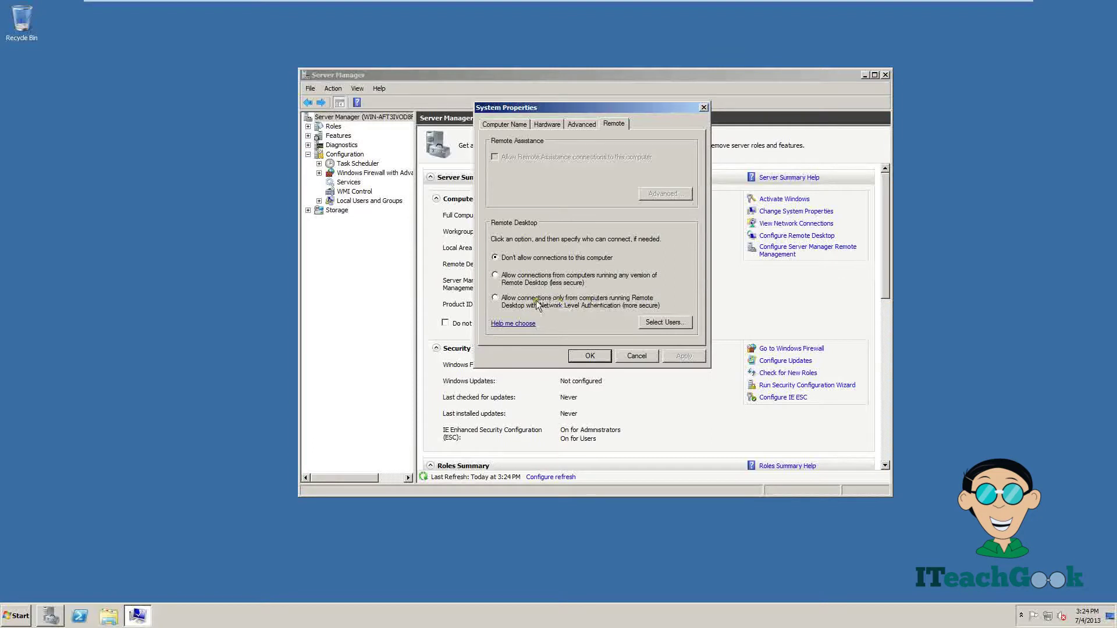
pyautogui.click(495, 300)
pyautogui.click(578, 227)
pyautogui.click(683, 356)
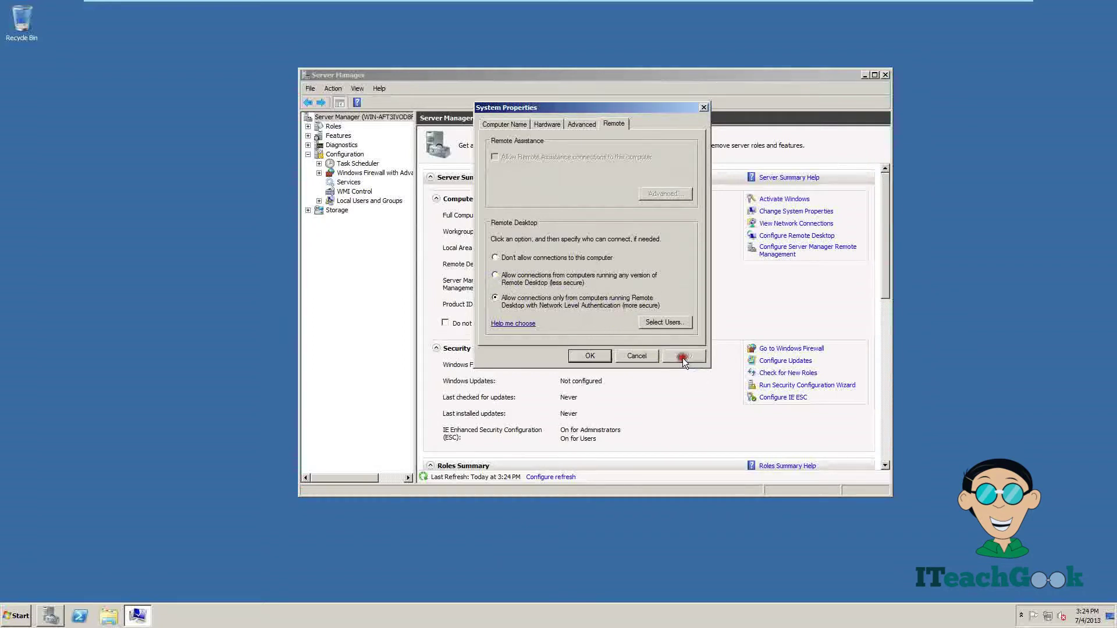
pyautogui.click(590, 356)
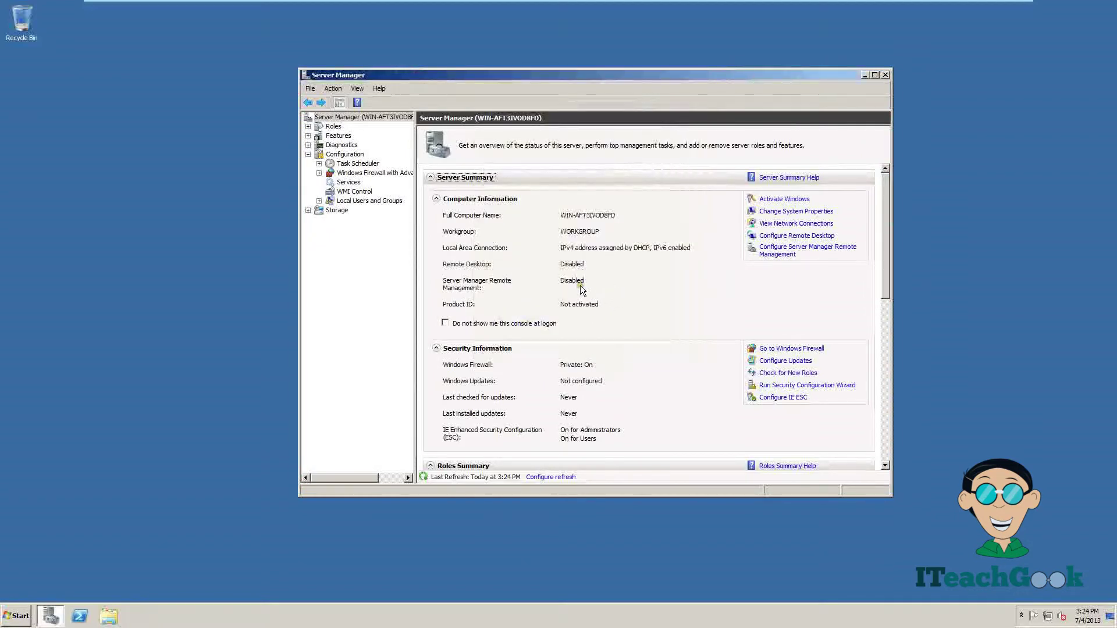
# - Open a Command Prompt on the server and run ipconfig to look up its IP address
pyautogui.click(21, 618)
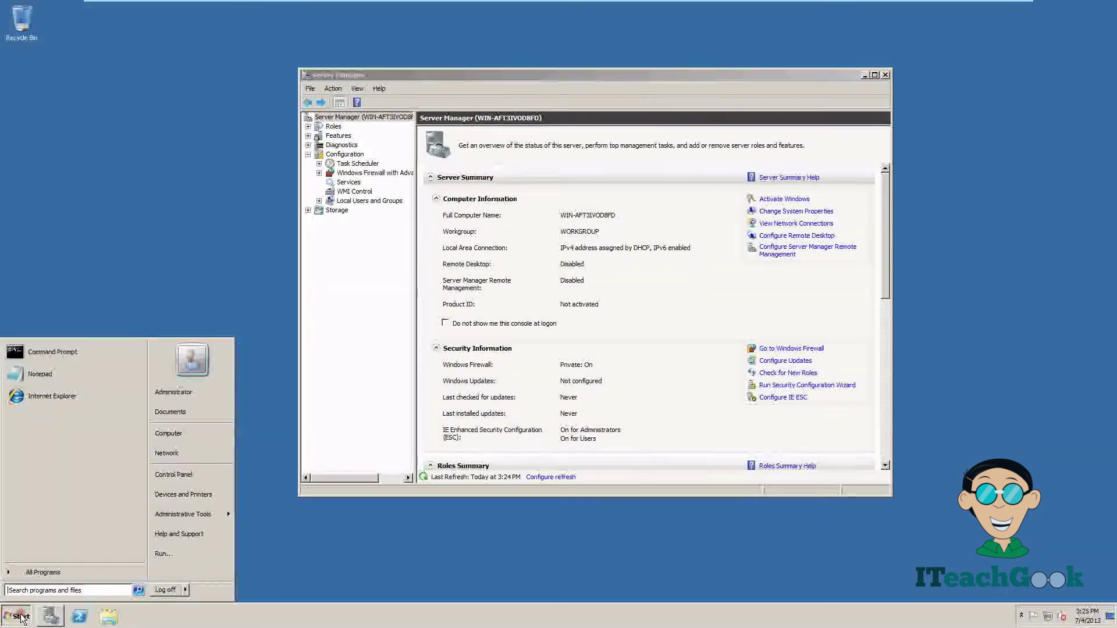
pyautogui.click(67, 358)
pyautogui.moveTo(318, 72); pyautogui.dragTo(623, 169)
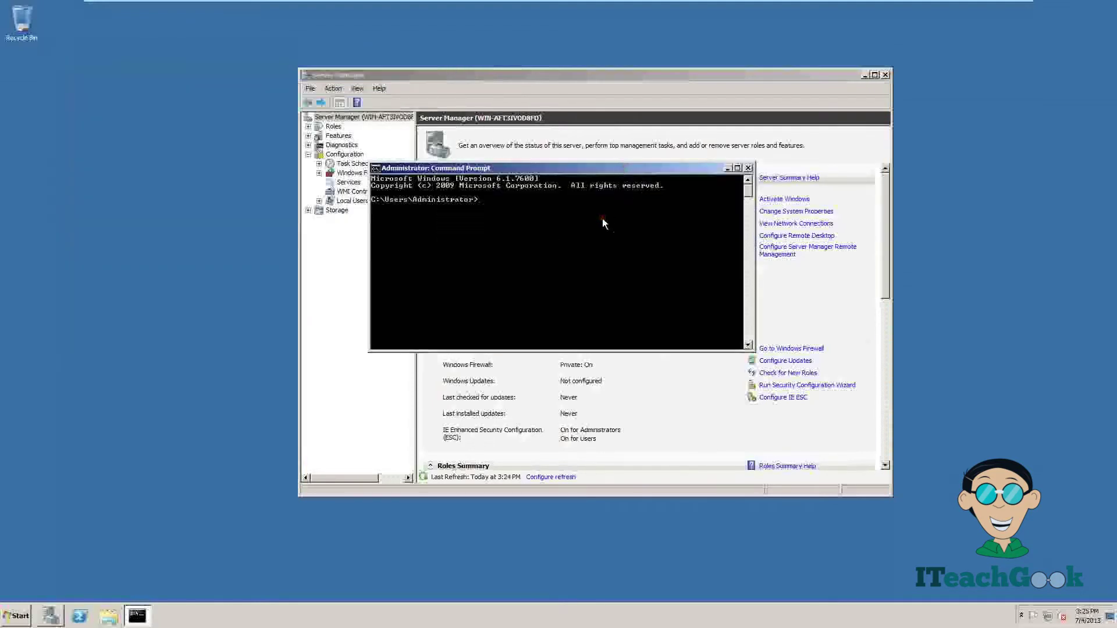
pyautogui.write('ipconfig')
pyautogui.press('Return')
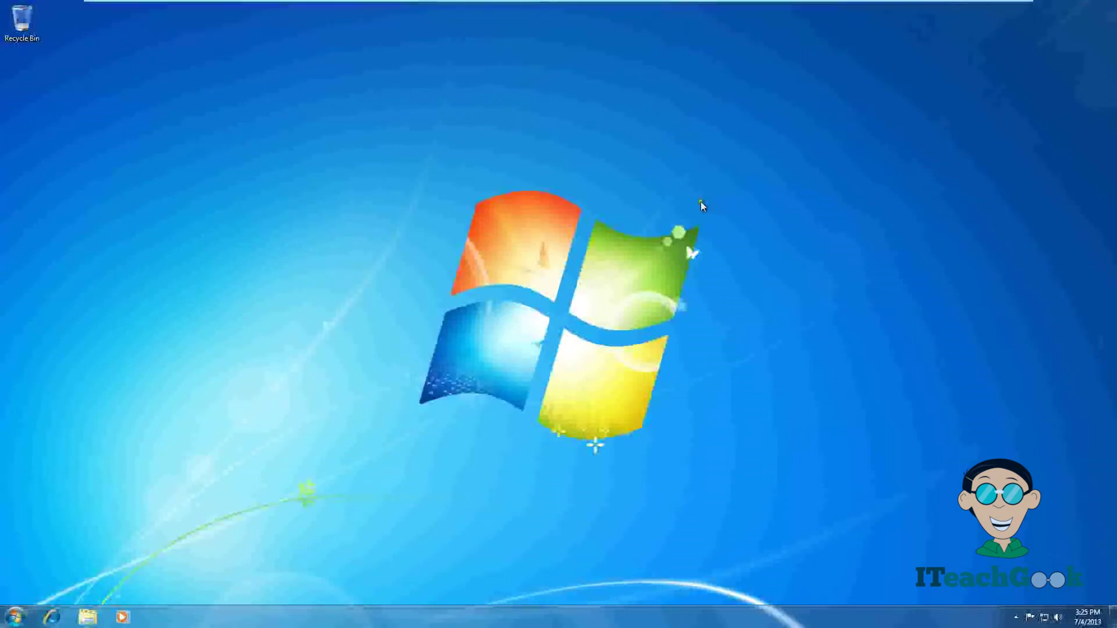
# - On the Windows 7 client, open Remote Desktop Connection and start a connection to 192.168.1.15
pyautogui.click(14, 615)
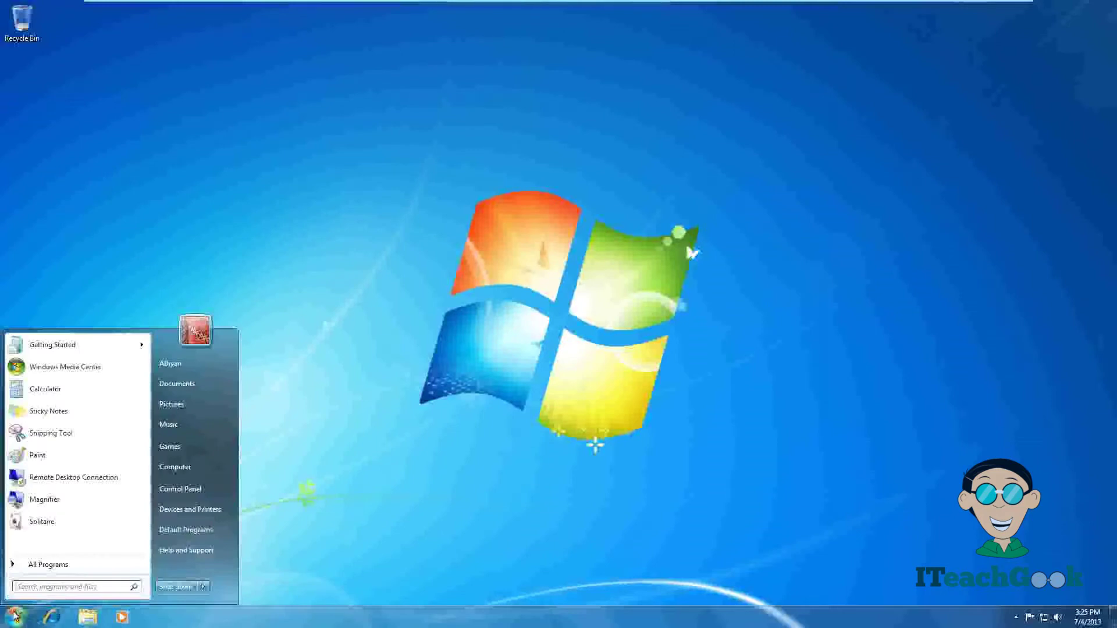
pyautogui.click(79, 481)
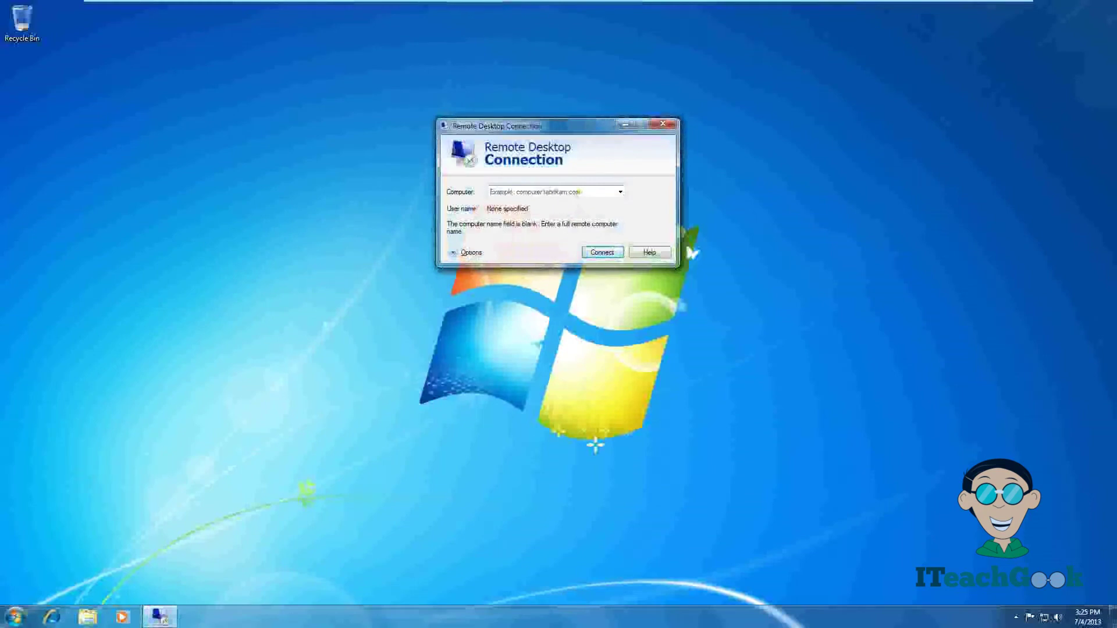
pyautogui.click(580, 191)
pyautogui.write('192.168.1.15')
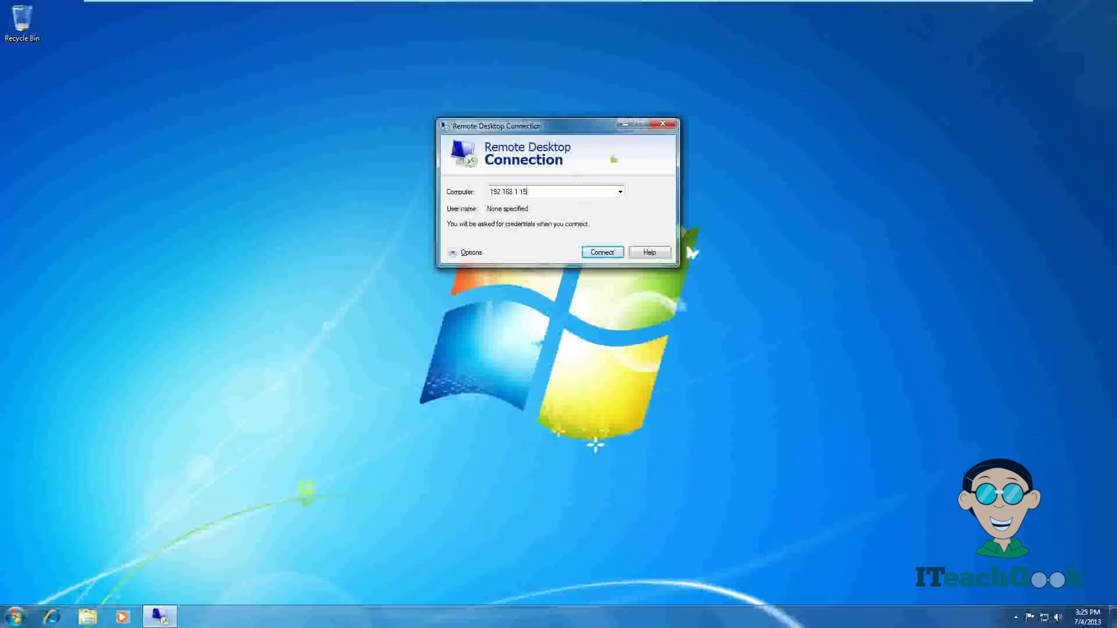
pyautogui.click(599, 253)
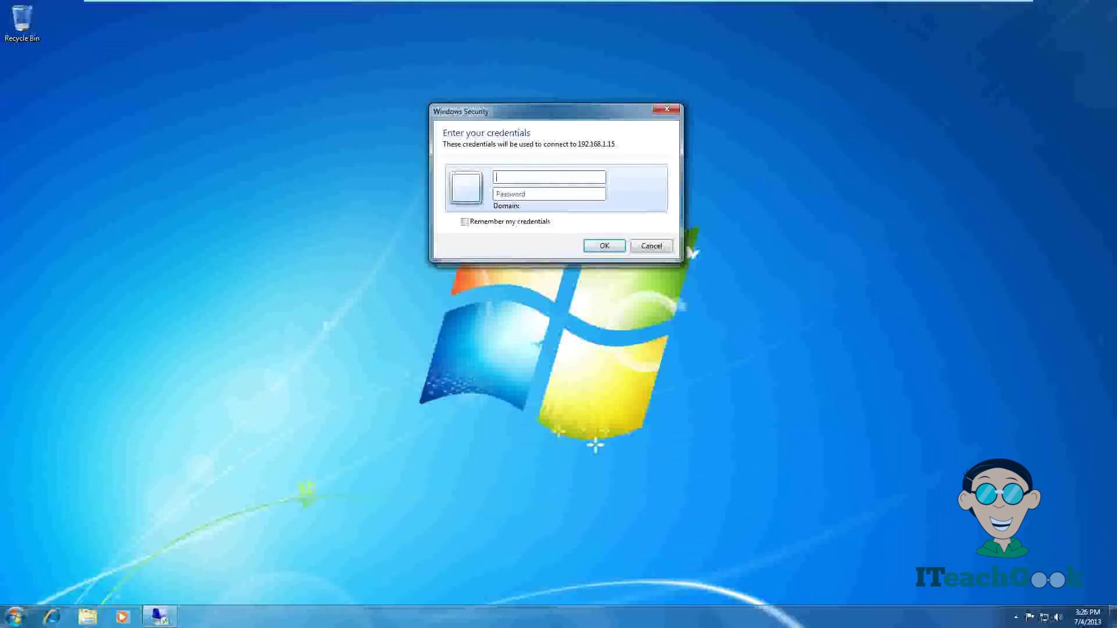
# - Sign in as administrator with the account password, and accept the untrusted certificate without being asked again for this computer
pyautogui.write('administrator')
pyautogui.press('Tab')
pyautogui.write('••••••••')
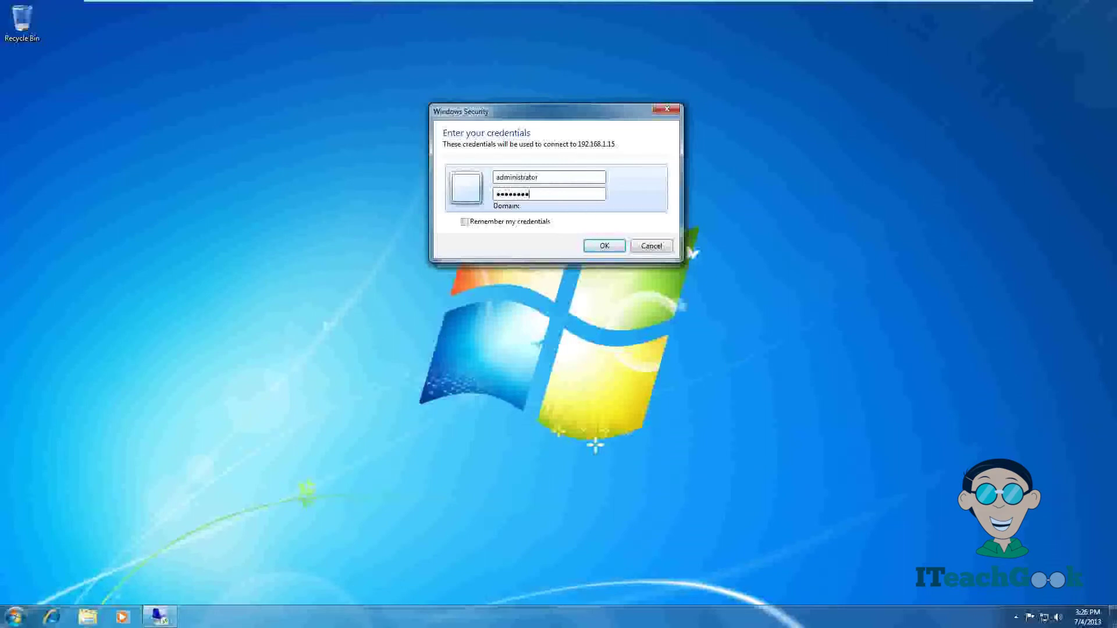
pyautogui.press('Return')
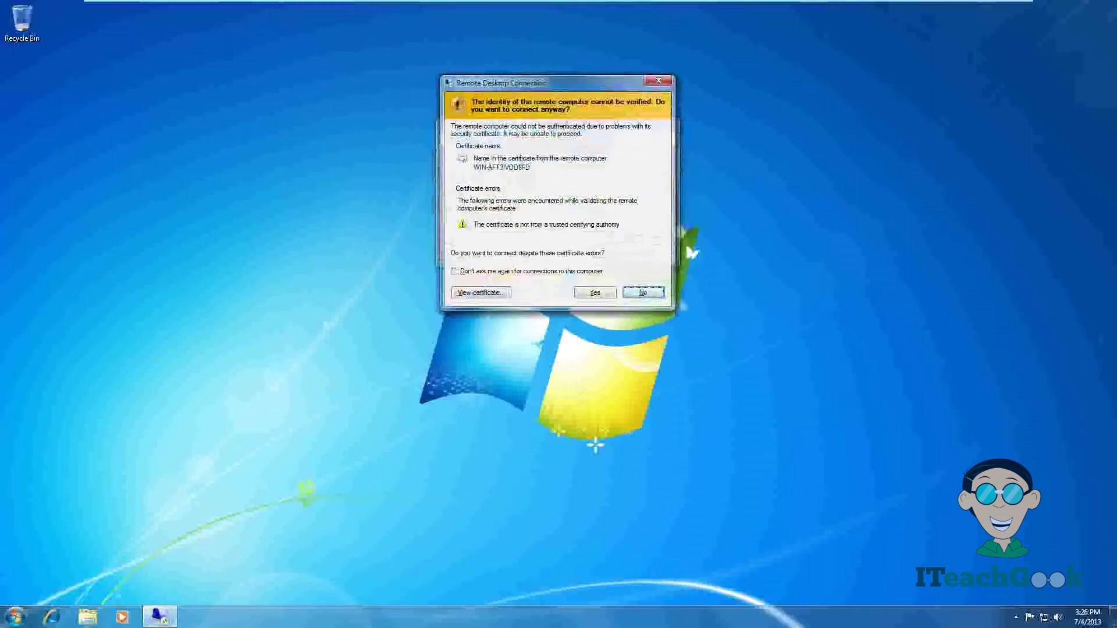
pyautogui.click(544, 271)
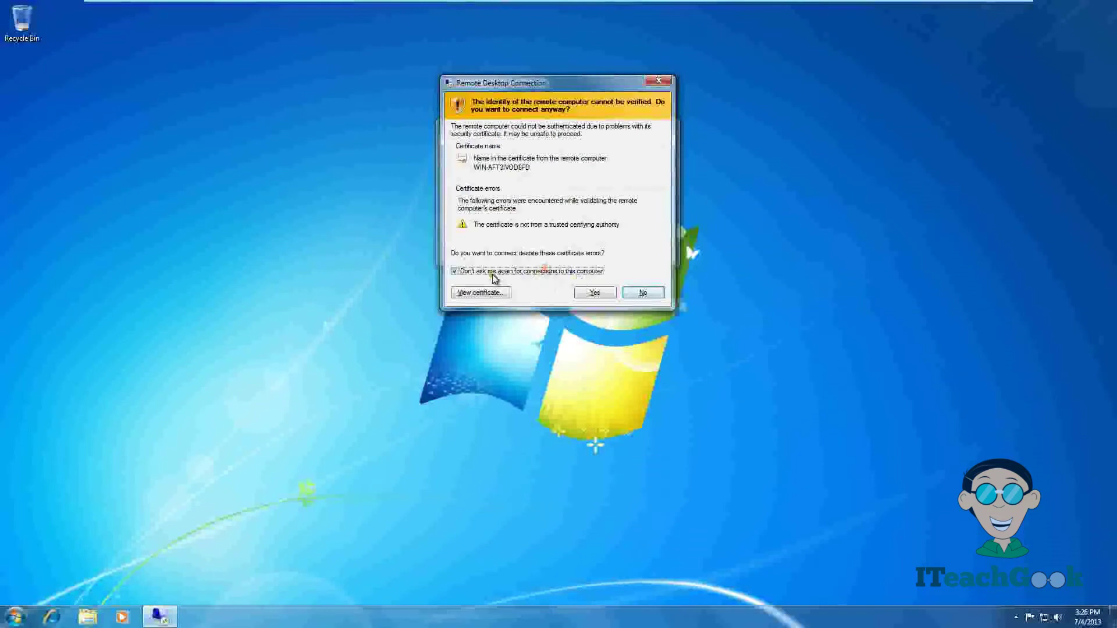
pyautogui.click(594, 293)
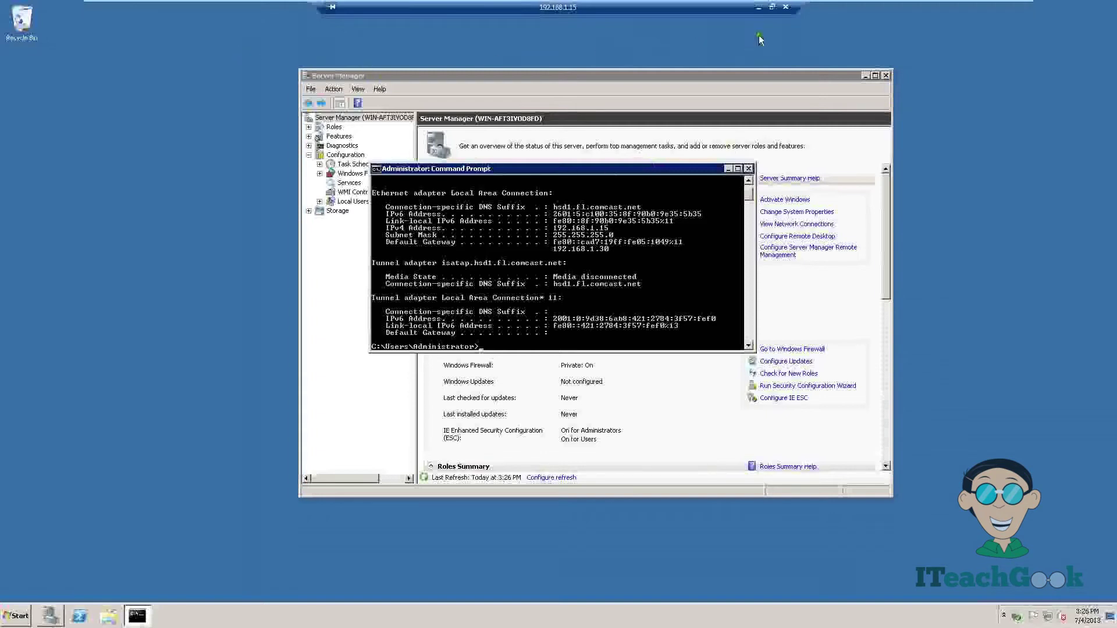
# - Minimize the full-screen remote session to the client's desktop and restore it
pyautogui.click(758, 9)
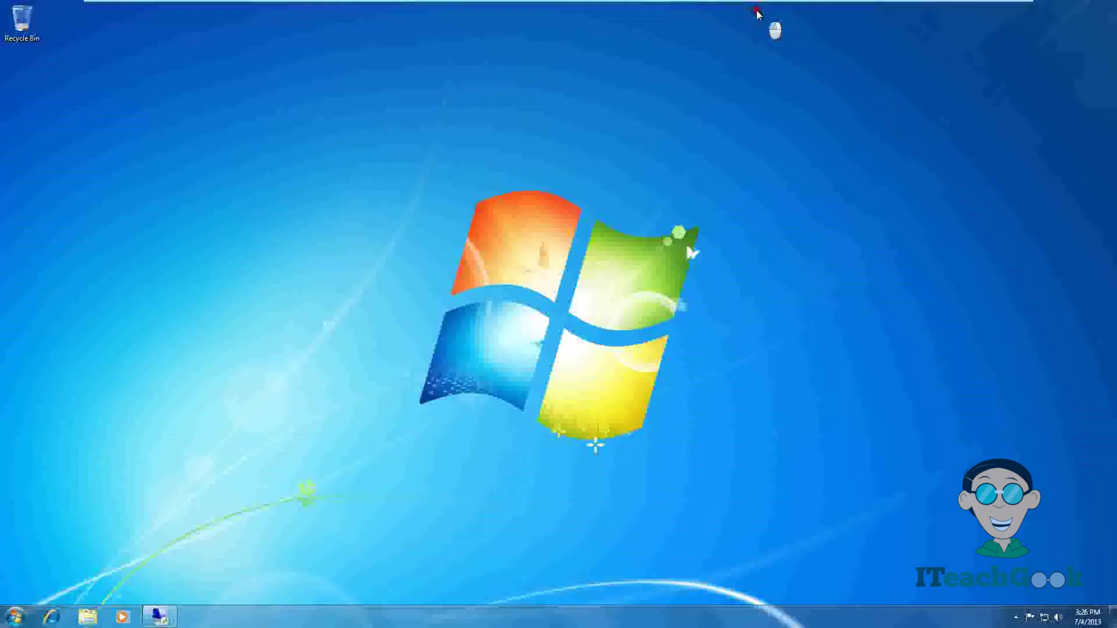
pyautogui.click(166, 620)
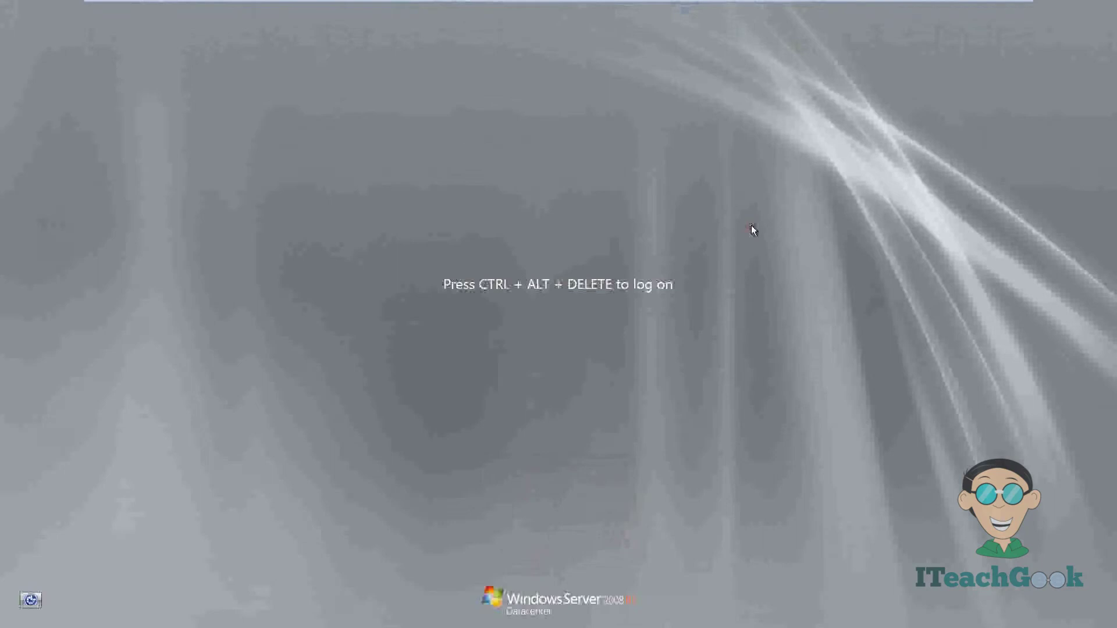
# - Start logging on at the server's own console, and dismiss the ended-session message on the client
pyautogui.hotkey('ctrl', 'alt', 'End')
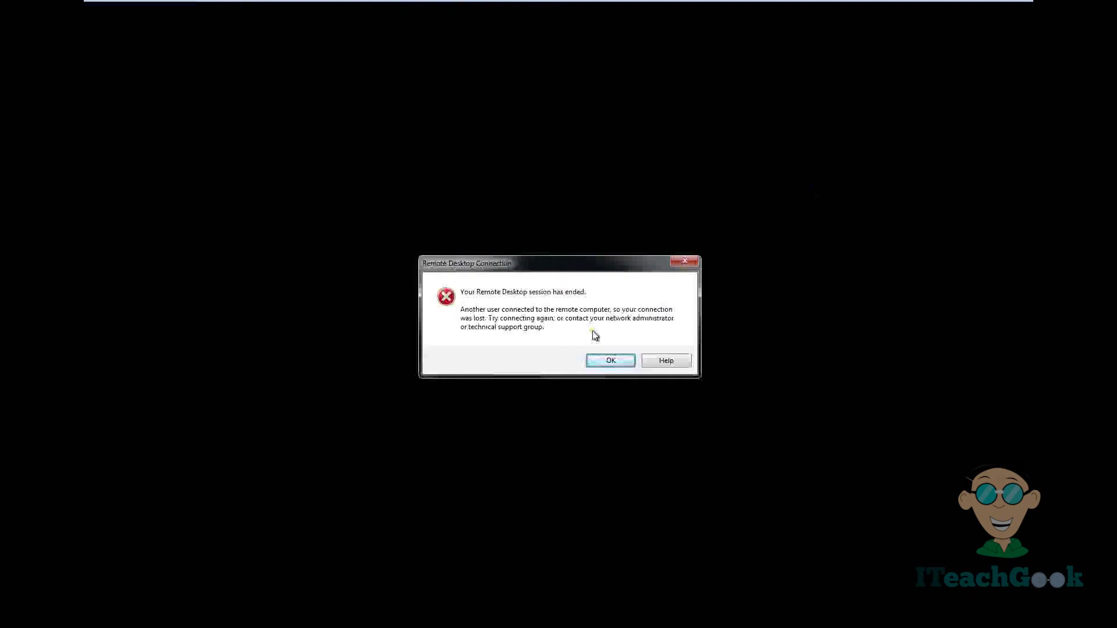
pyautogui.click(608, 360)
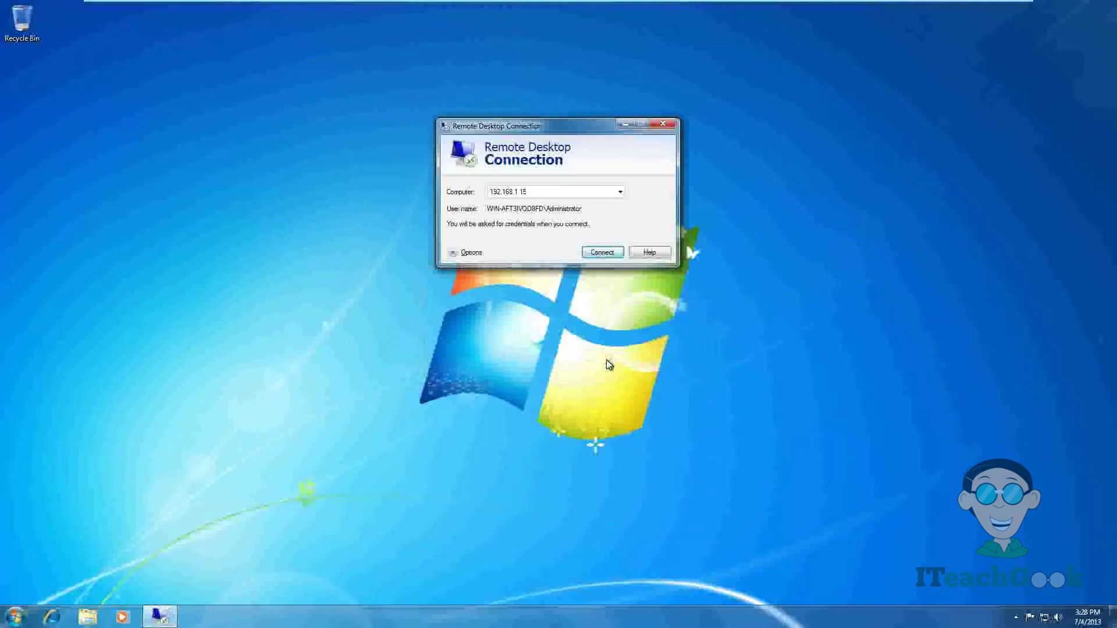
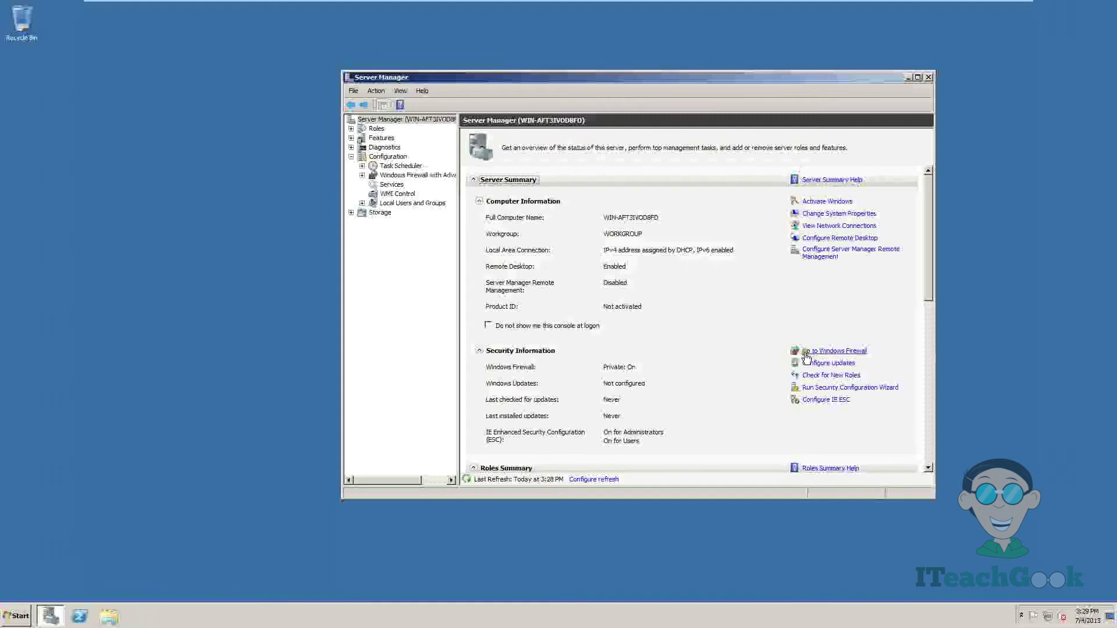
# - Open the server's Windows Firewall inbound rules and filter them by the Remote Desktop group
pyautogui.click(842, 353)
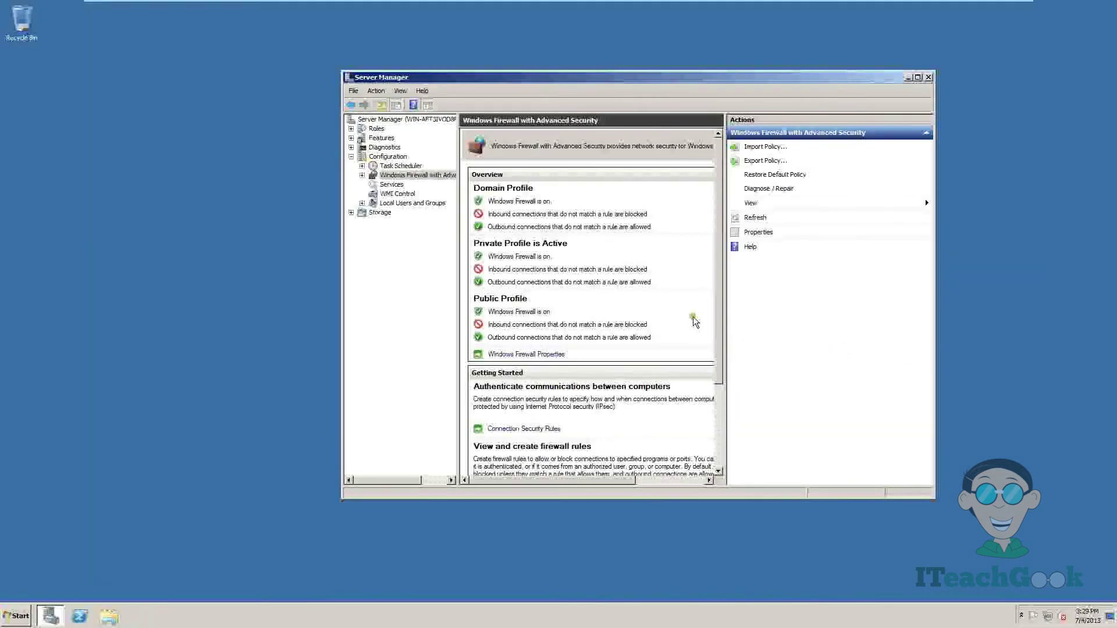
pyautogui.click(362, 175)
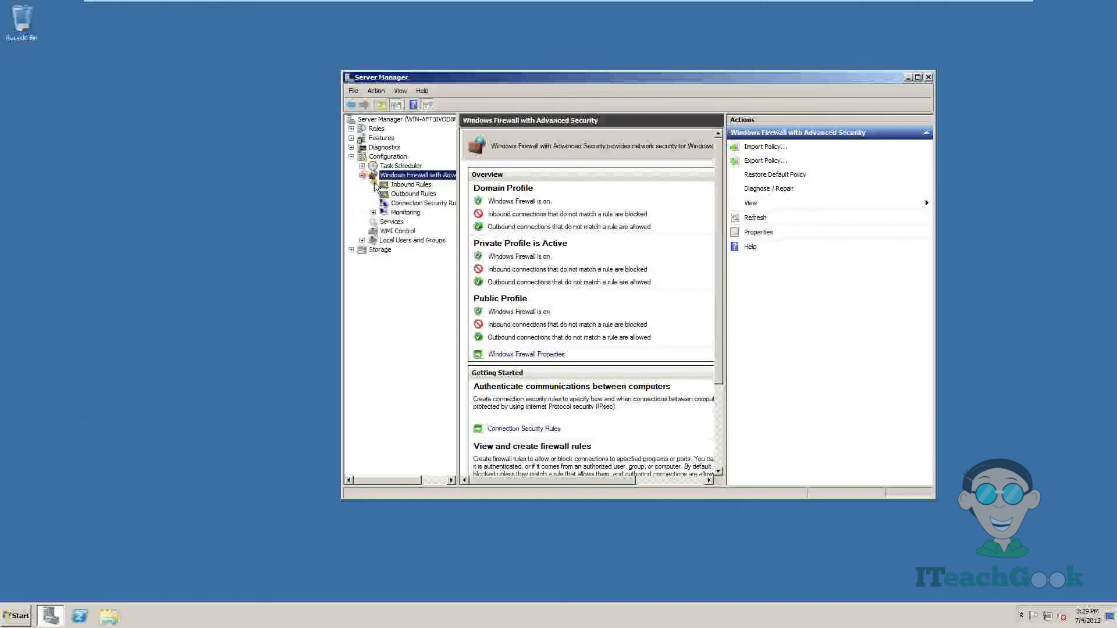
pyautogui.click(411, 185)
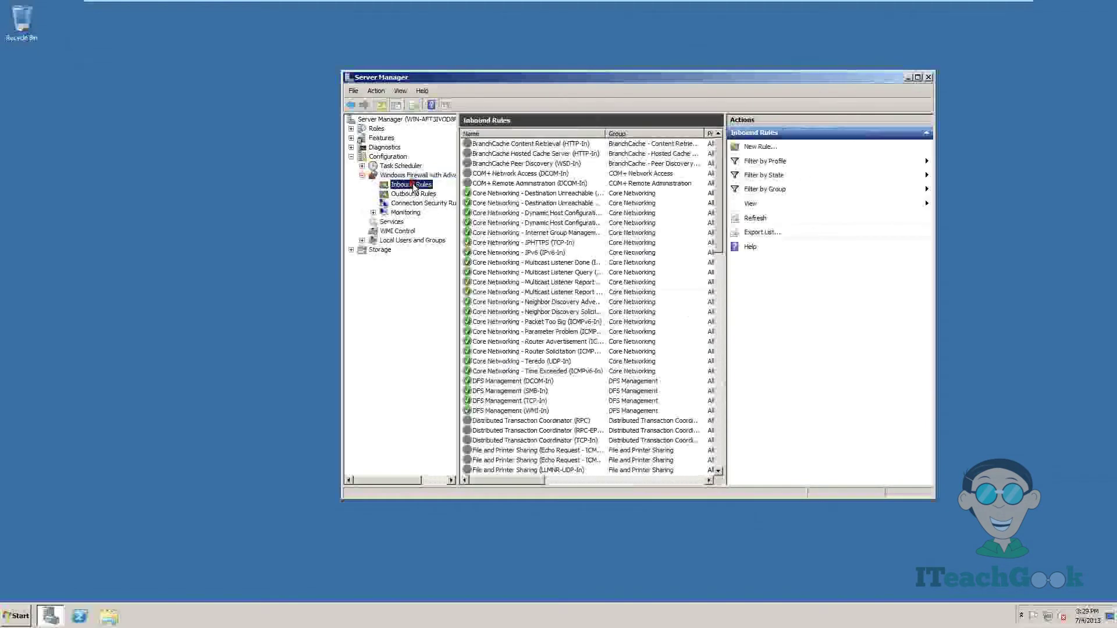
pyautogui.click(773, 196)
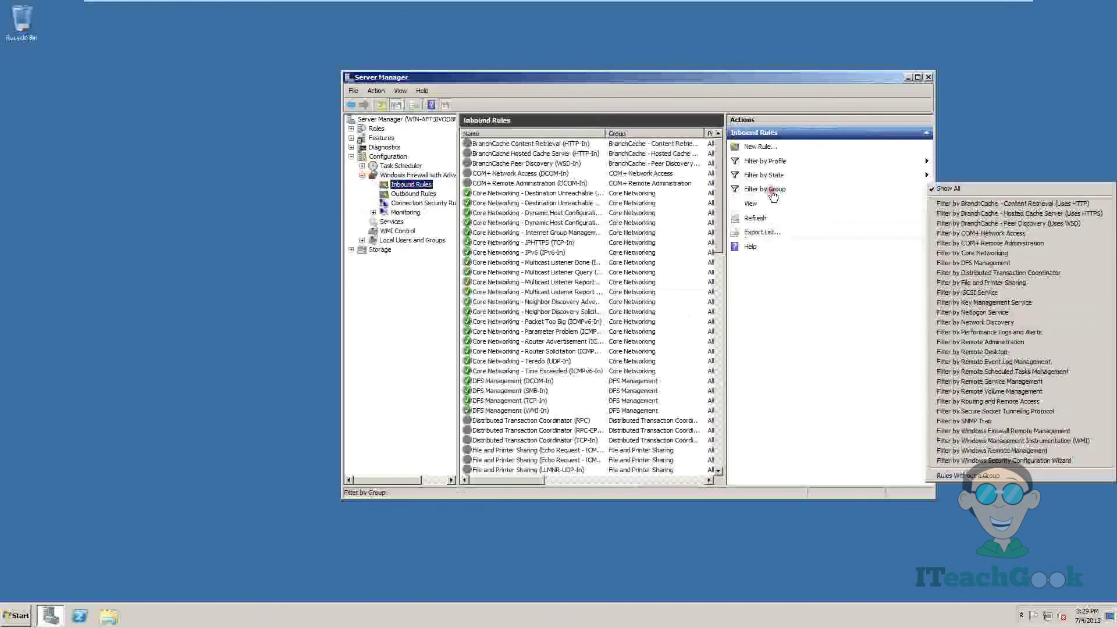
pyautogui.click(995, 352)
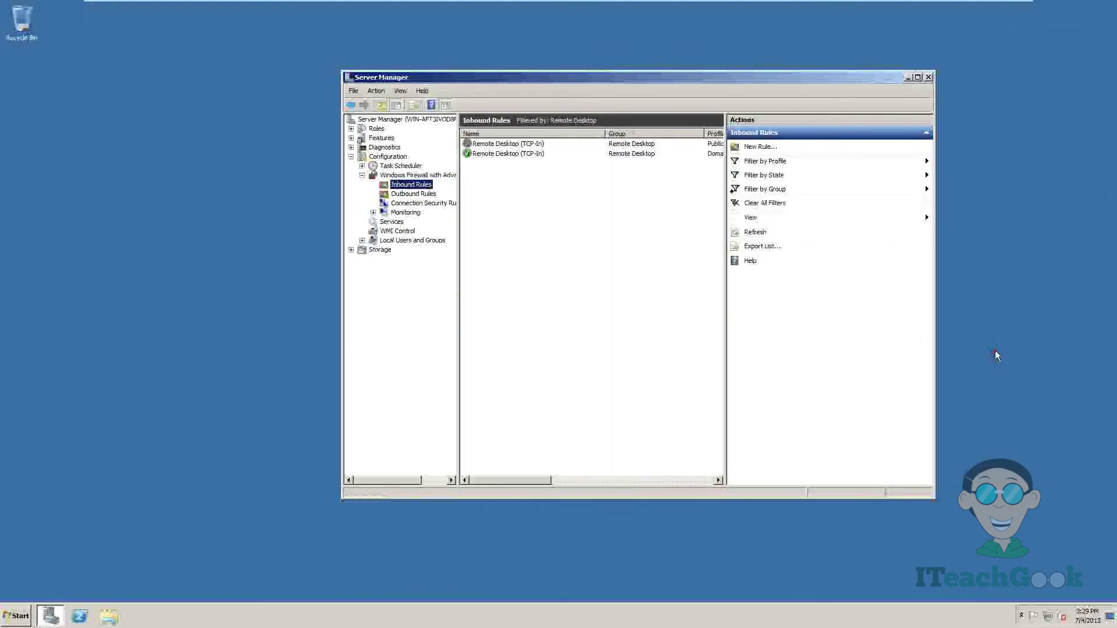
# - Open the properties of the enabled Remote Desktop (TCP-In) rule and review its computer and user restrictions
pyautogui.click(515, 154)
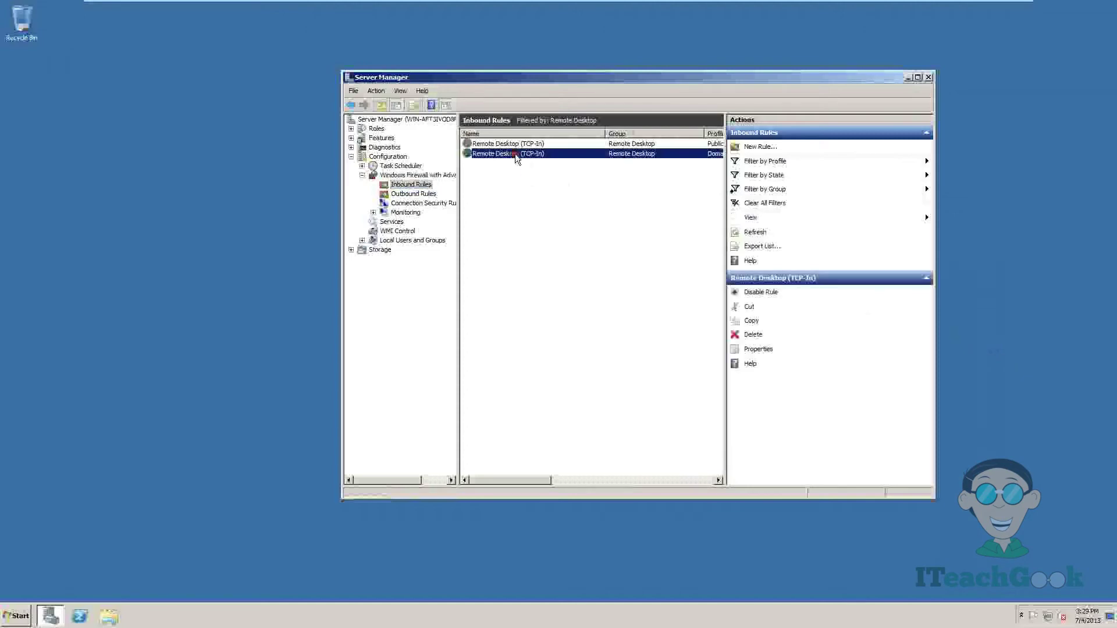
pyautogui.doubleClick(515, 154)
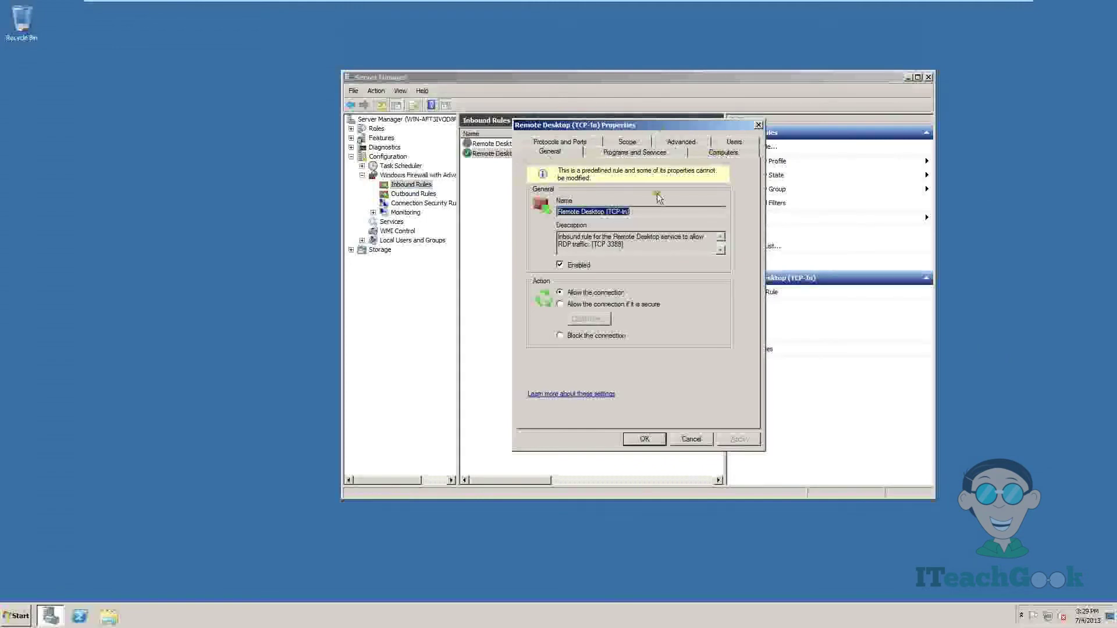
pyautogui.click(724, 152)
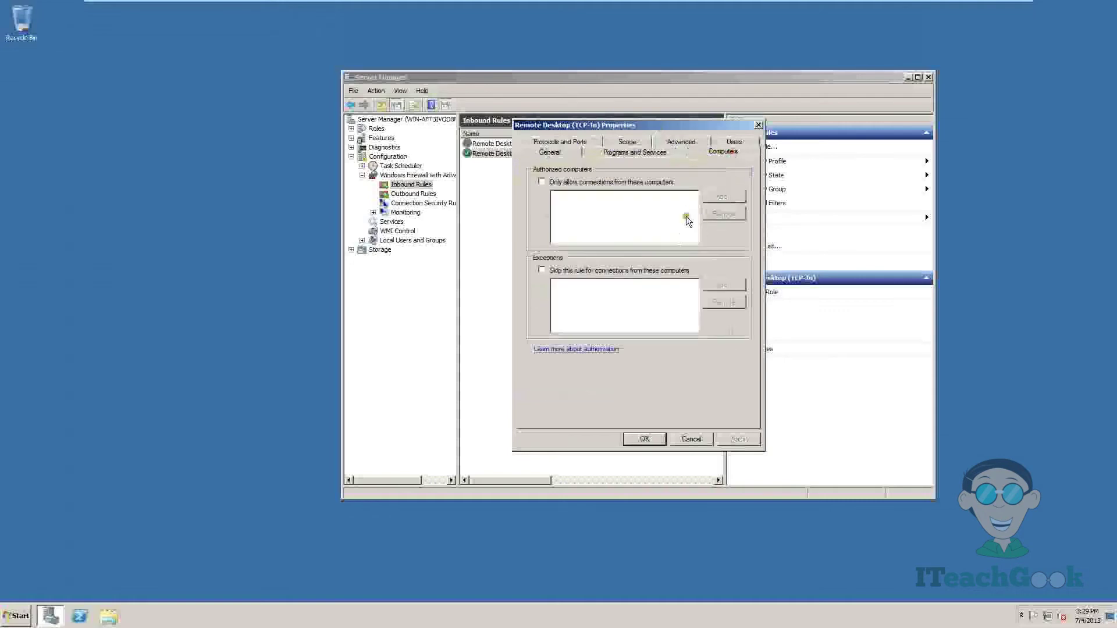
pyautogui.click(734, 143)
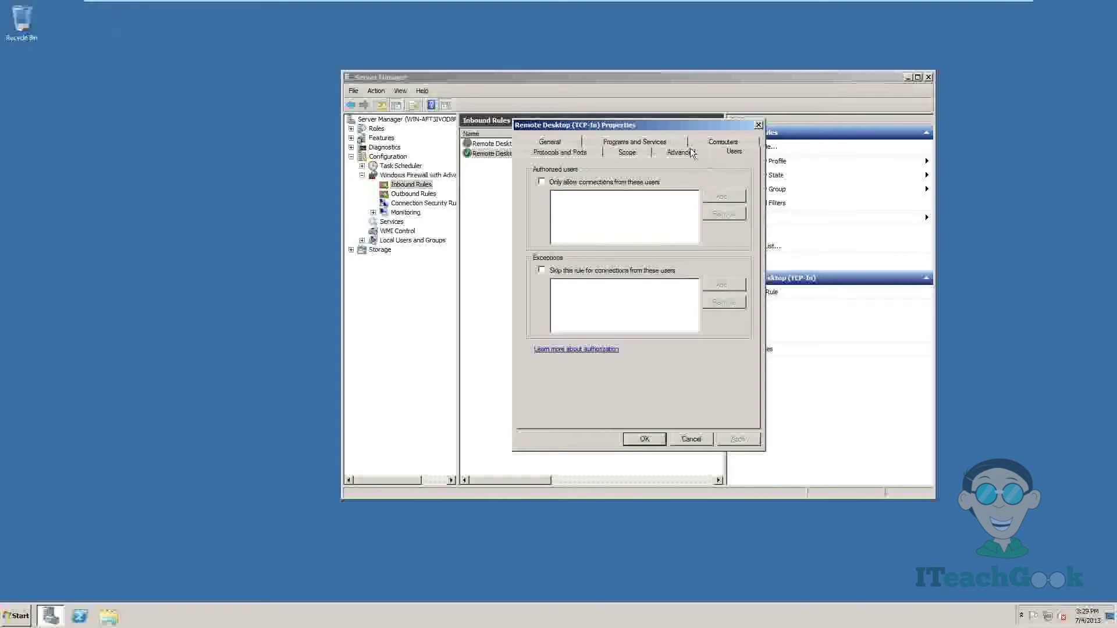
# - Limit the Remote Desktop rule's scope to the remote IP address 192.168.1.40 and apply the change
pyautogui.click(627, 153)
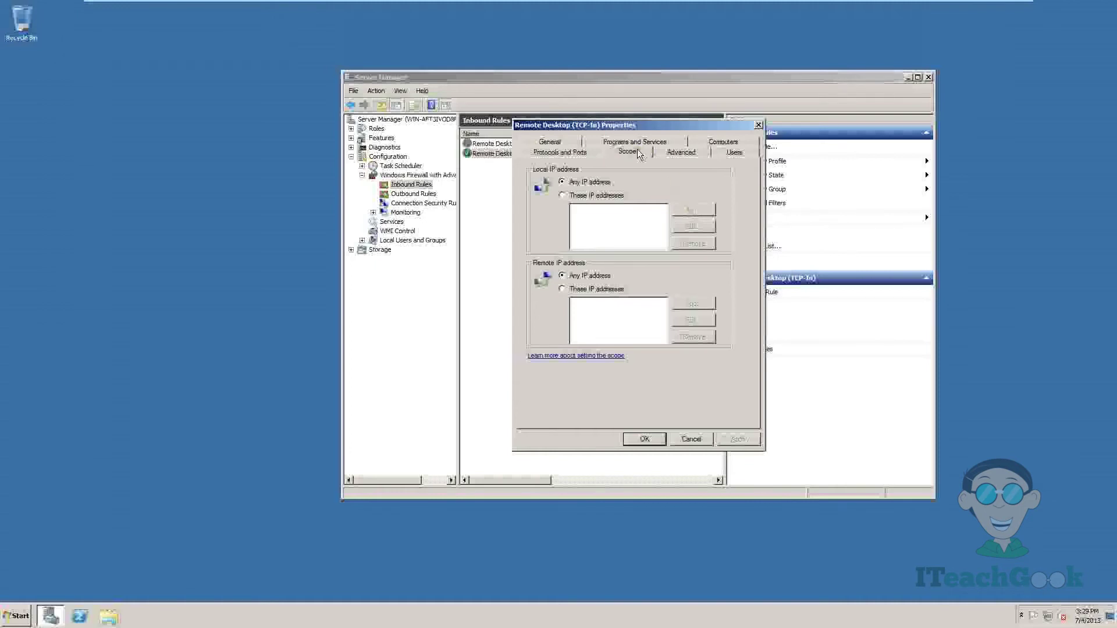
pyautogui.click(562, 289)
pyautogui.click(688, 304)
pyautogui.click(665, 232)
pyautogui.write('192.168.1.40')
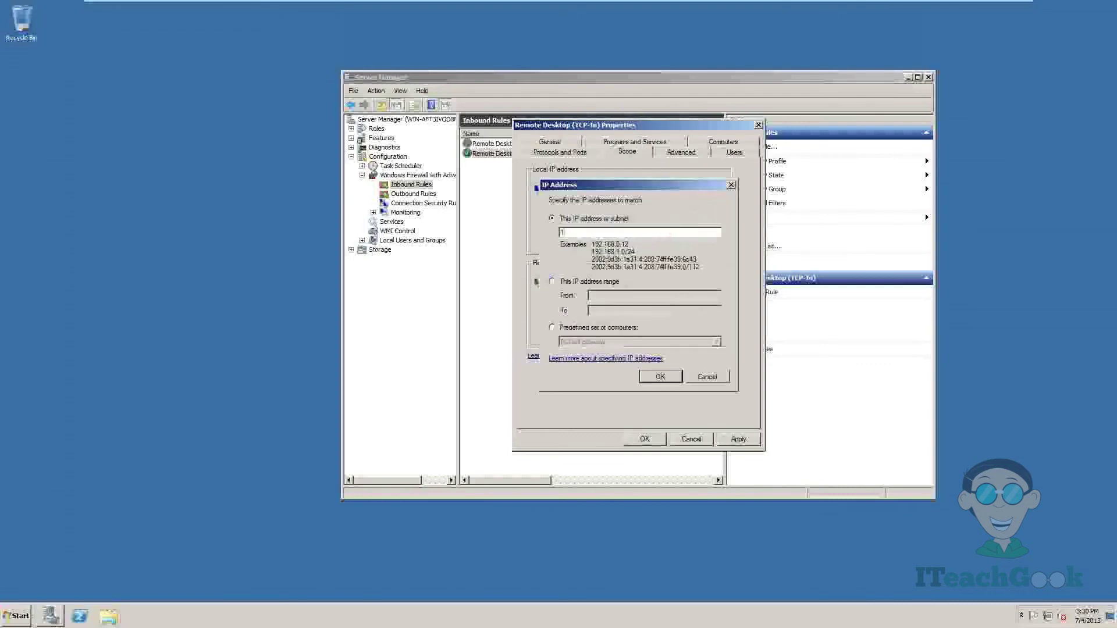
pyautogui.click(661, 377)
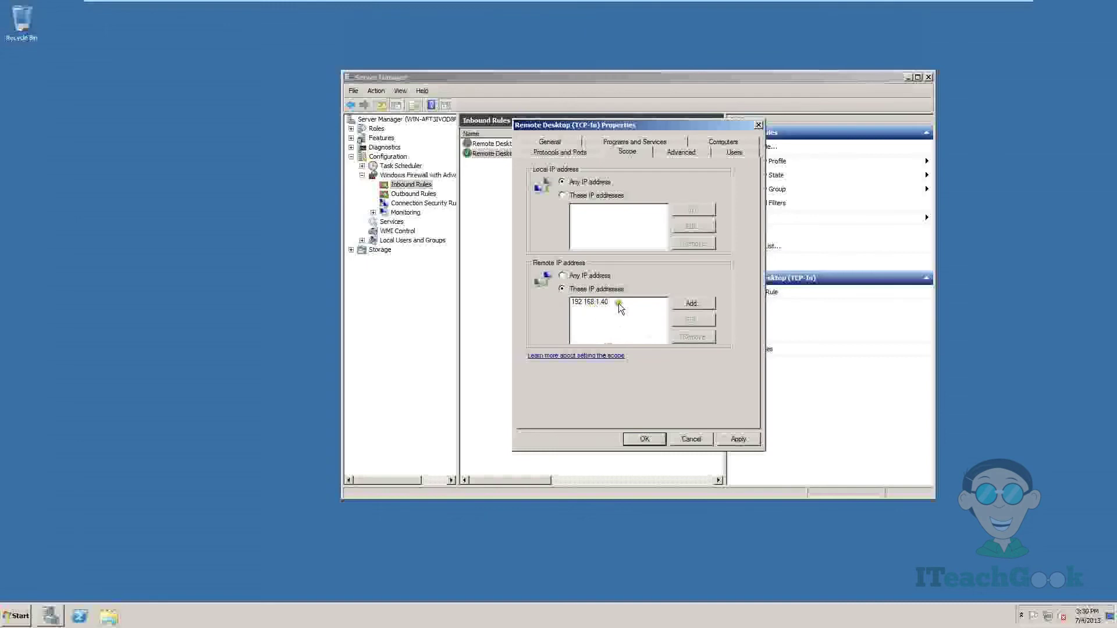
pyautogui.click(738, 440)
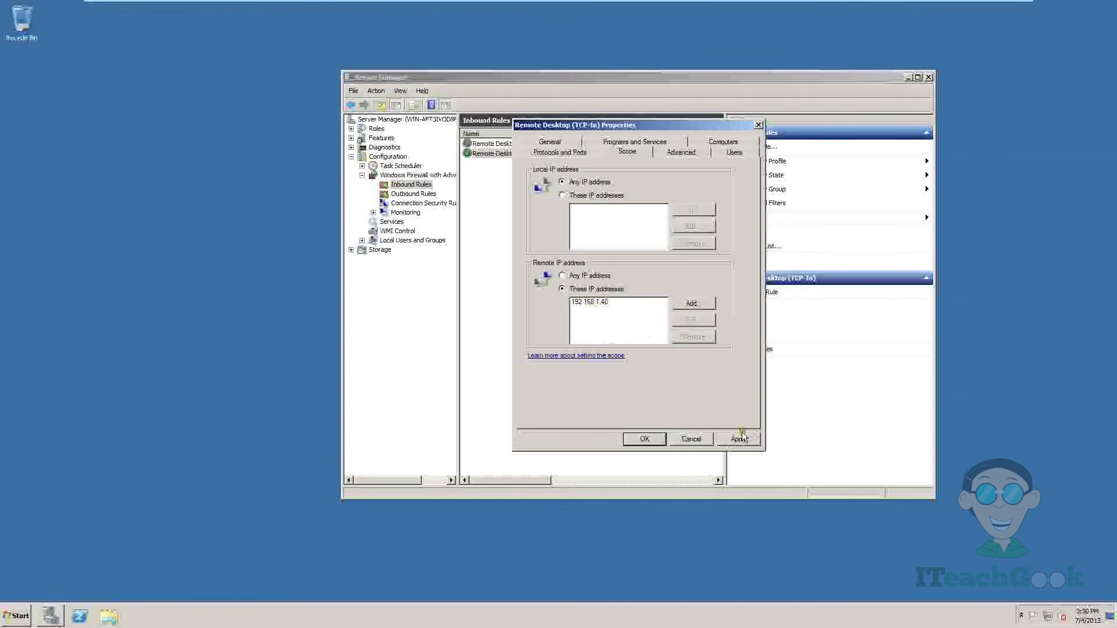
pyautogui.click(655, 440)
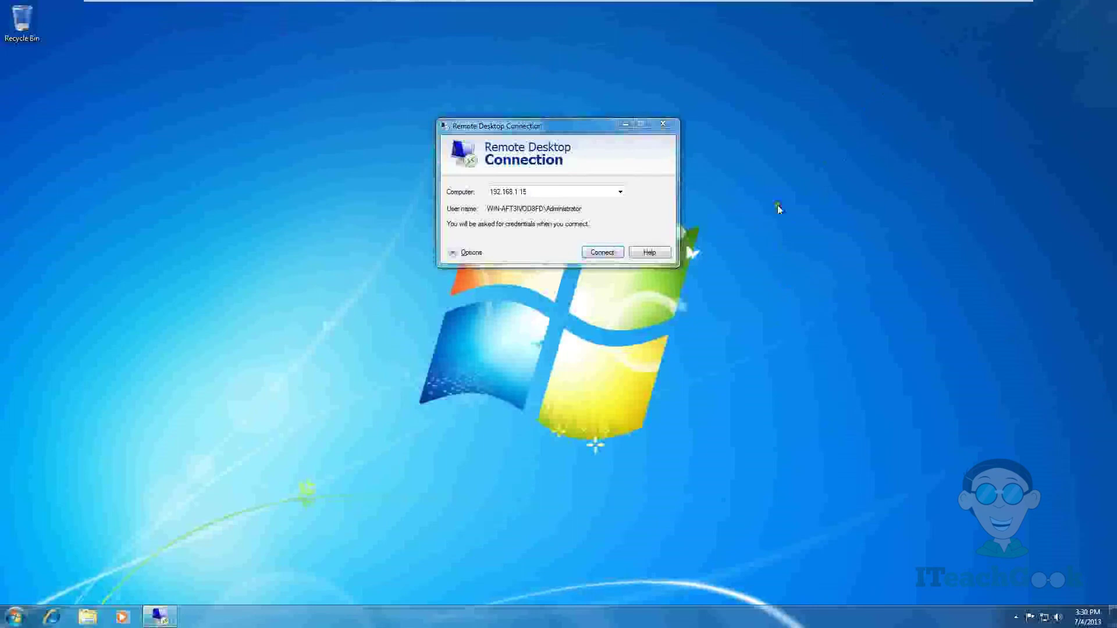
# - Try to connect from the Windows 7 client to 192.168.1.15 to test the firewall restriction
pyautogui.click(600, 252)
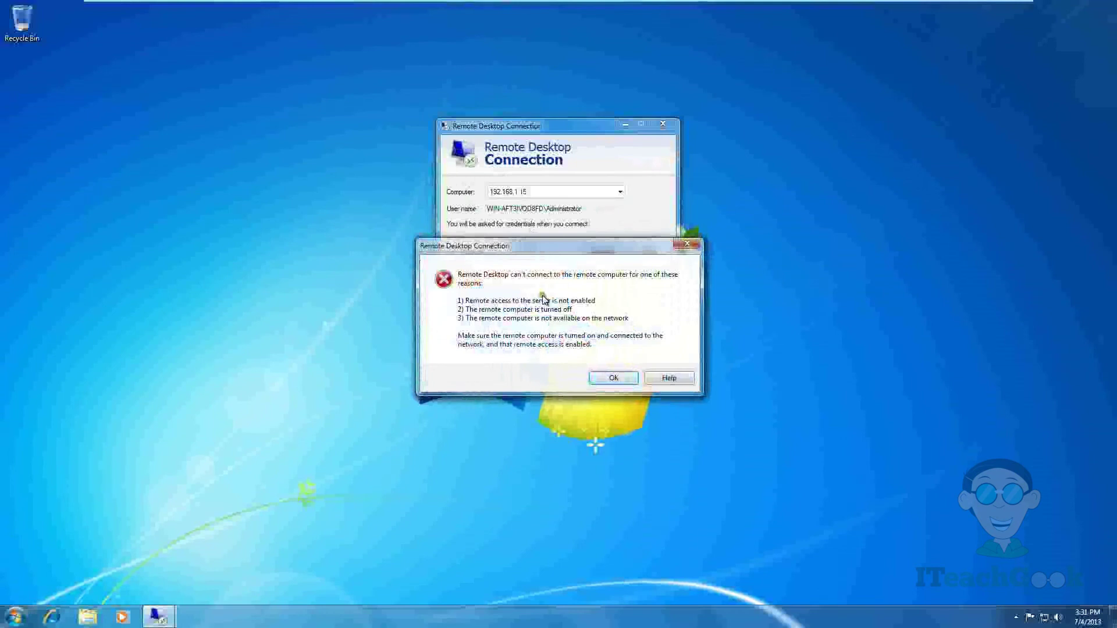
# - Dismiss the connection error and run ipconfig in a Command Prompt on the Windows 7 client to look up its IP address
pyautogui.click(614, 379)
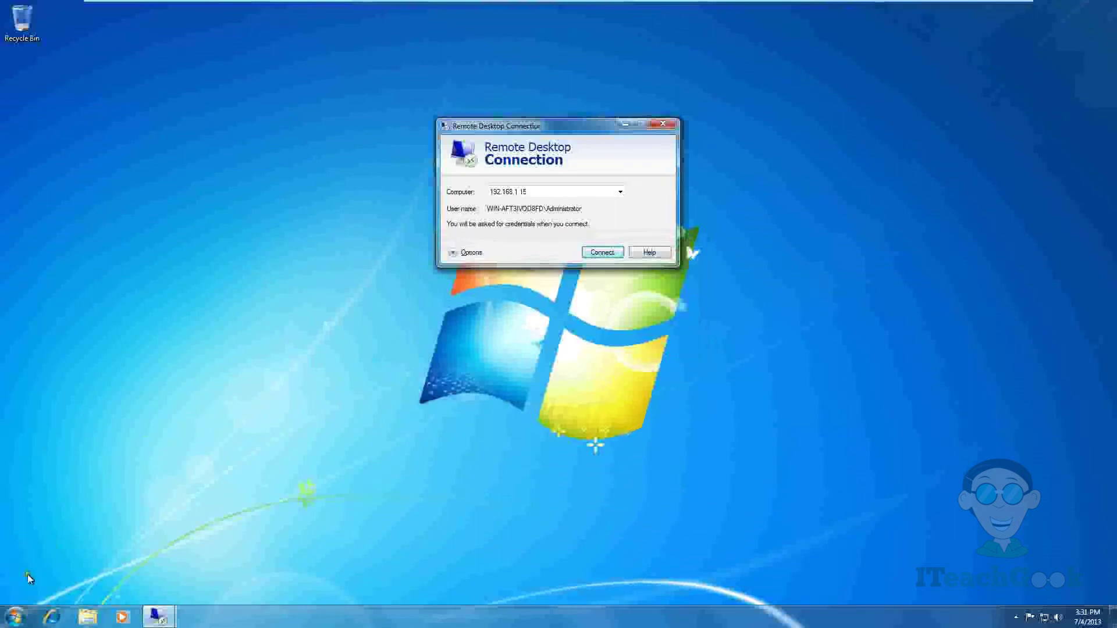
pyautogui.click(14, 616)
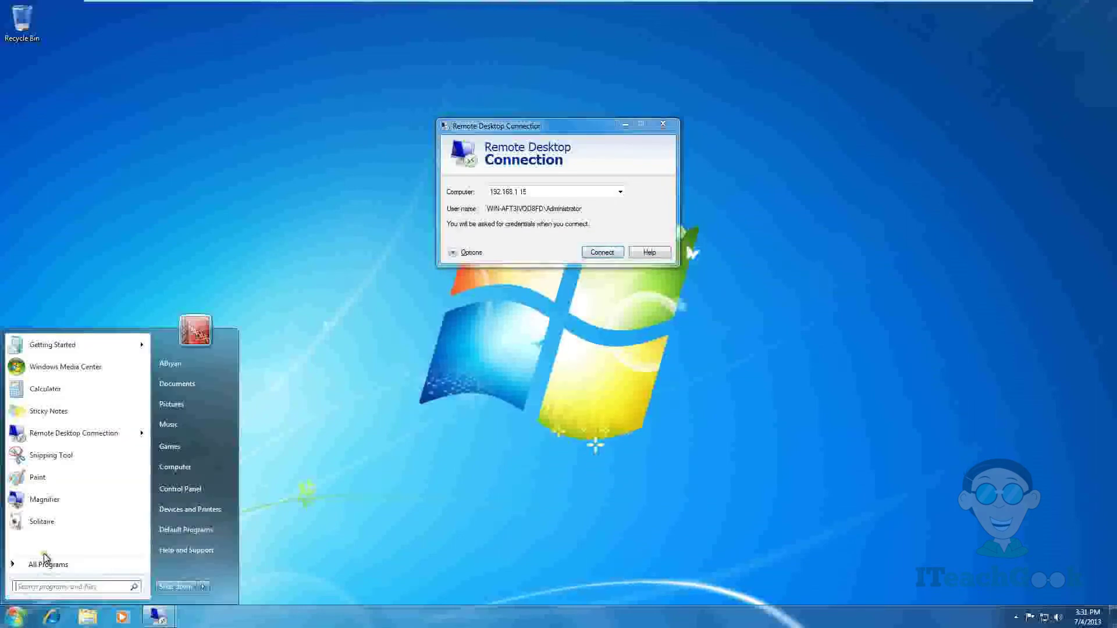
pyautogui.click(50, 586)
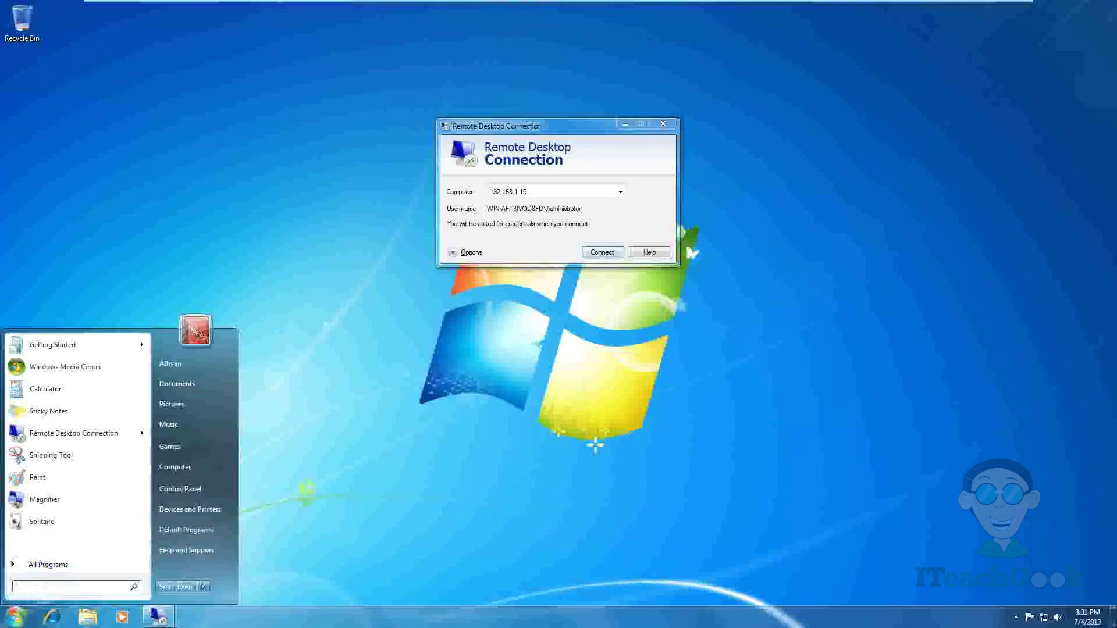
pyautogui.write('cmd')
pyautogui.press('Return')
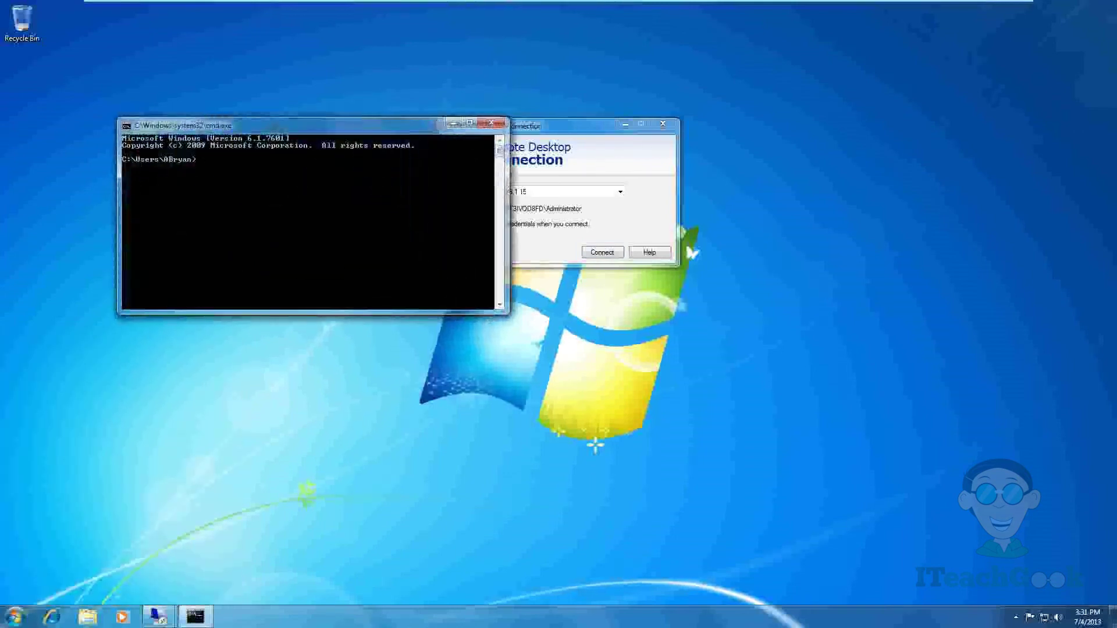
pyautogui.write('ipconfig')
pyautogui.press('Return')
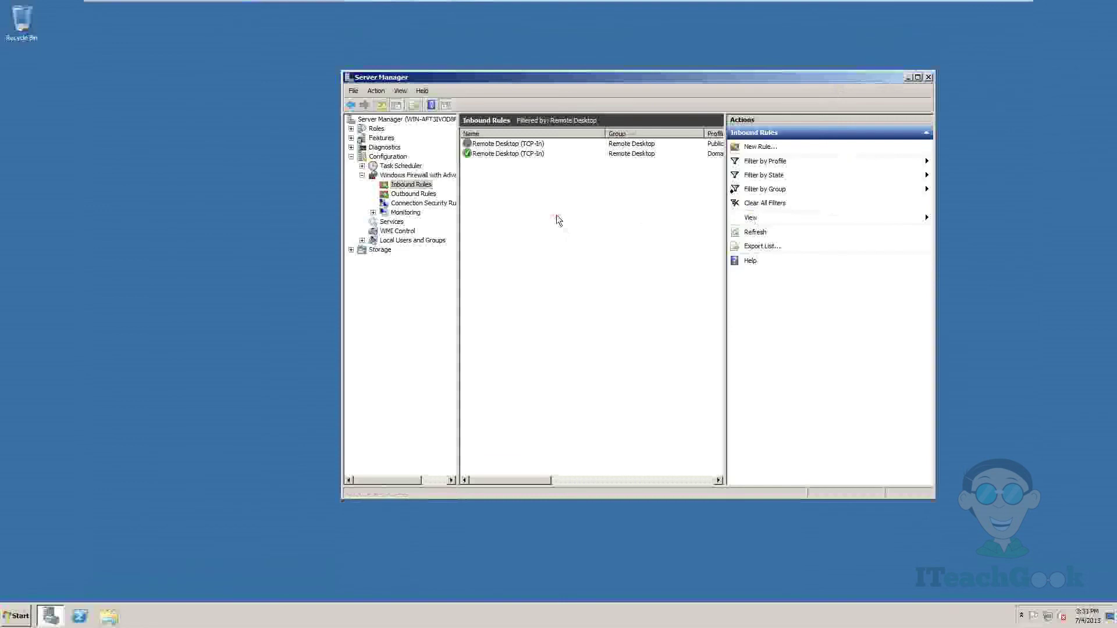
# - Change the allowed remote IP address in the enabled Remote Desktop (TCP-In) rule's scope to 192.168.1.16 and apply it
pyautogui.doubleClick(533, 154)
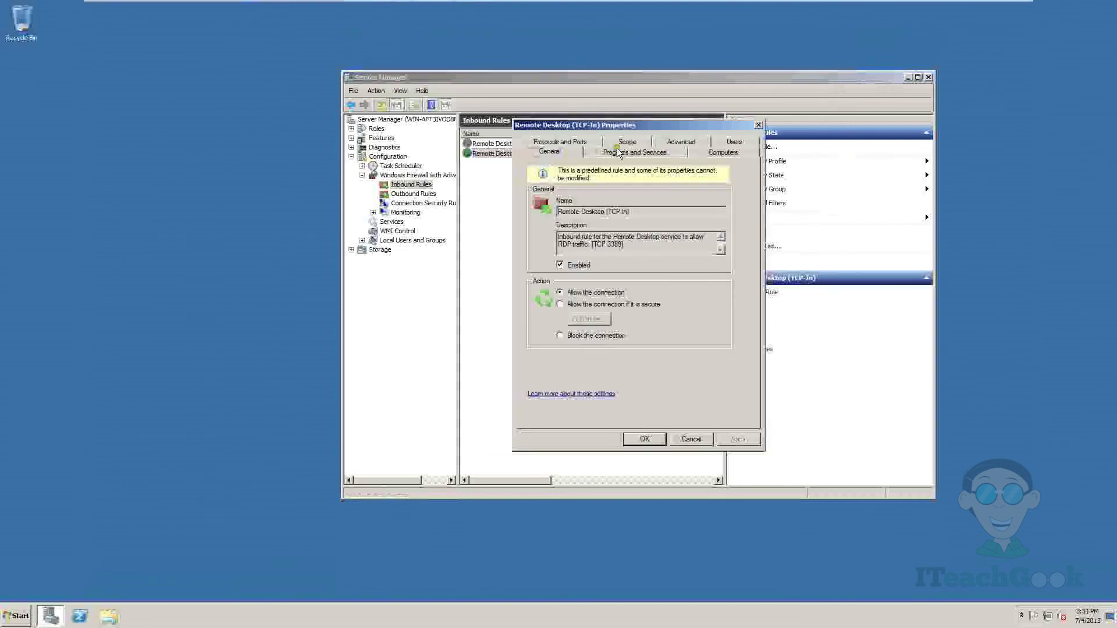
pyautogui.click(629, 141)
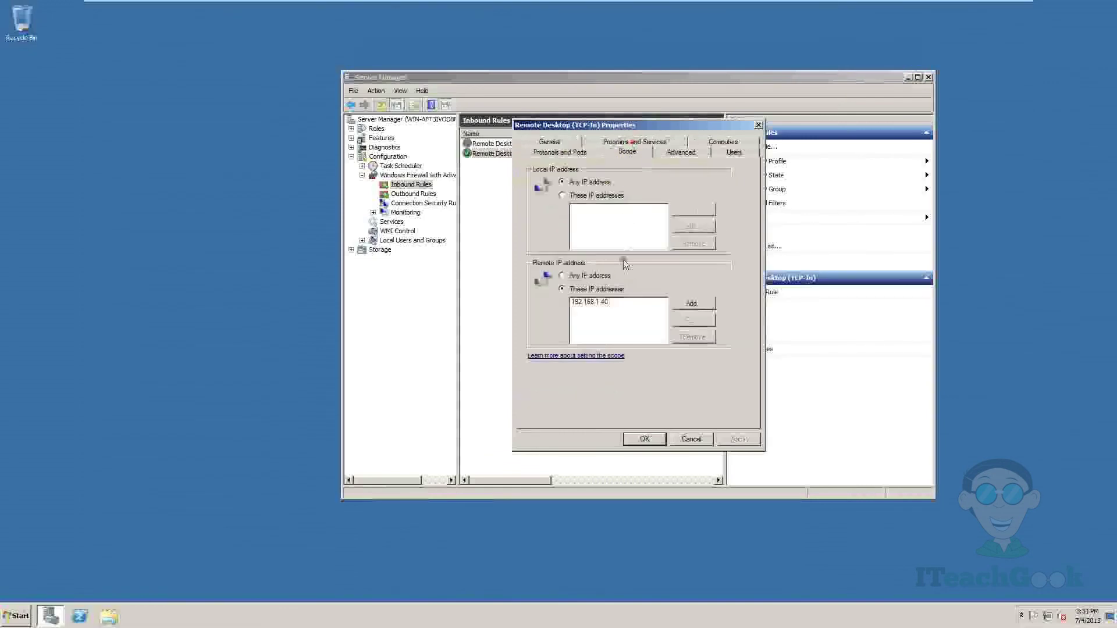
pyautogui.click(596, 302)
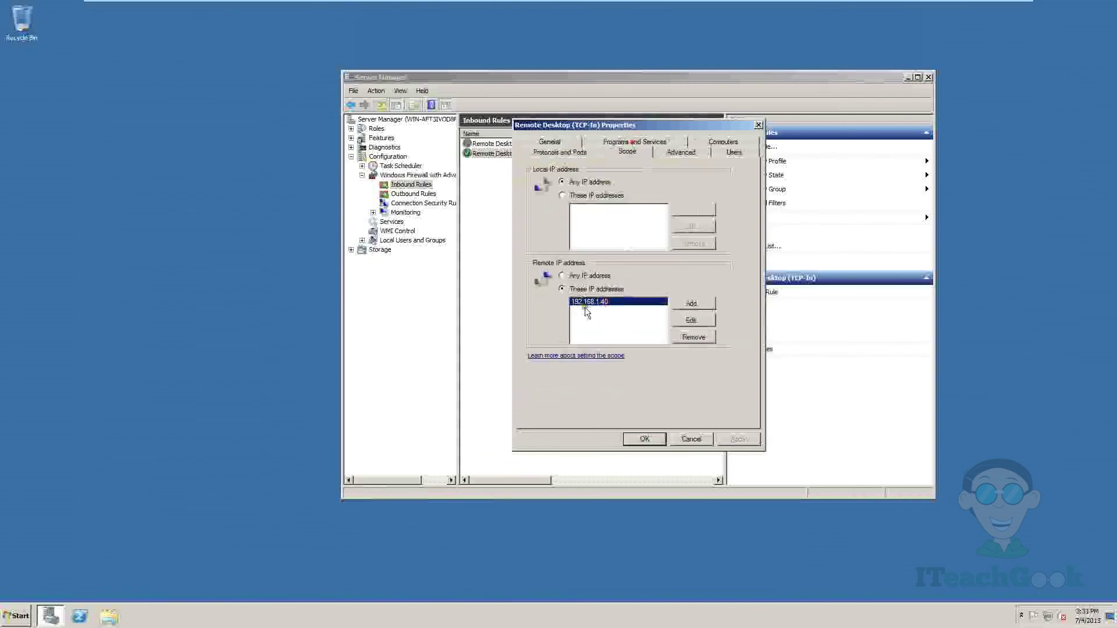
pyautogui.click(688, 321)
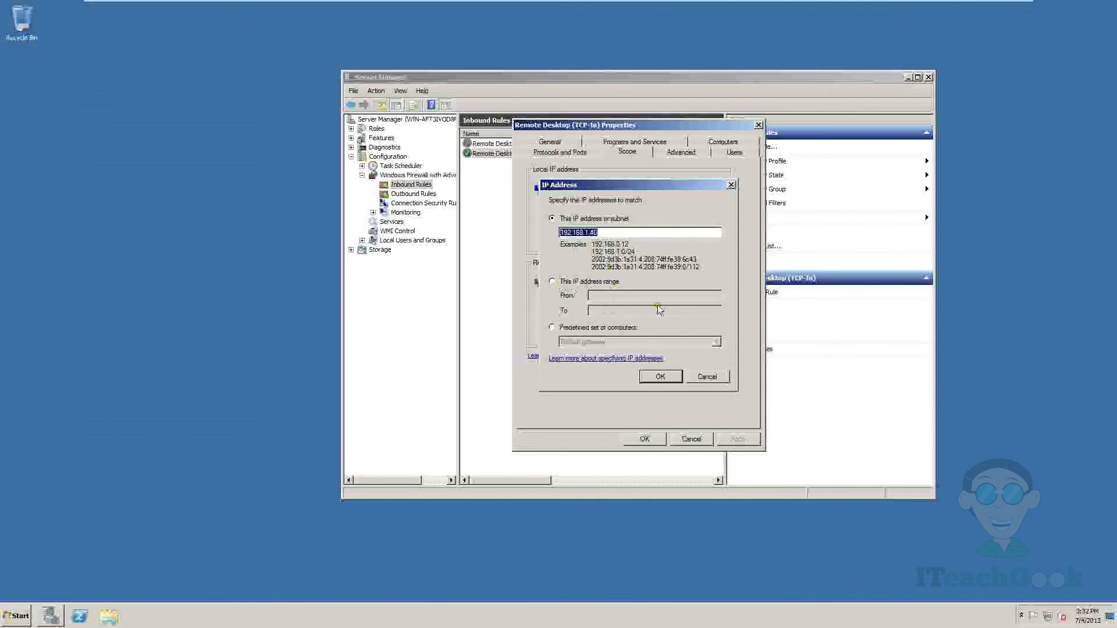
pyautogui.click(639, 231)
pyautogui.press('BackSpace')
pyautogui.press('BackSpace')
pyautogui.write('16')
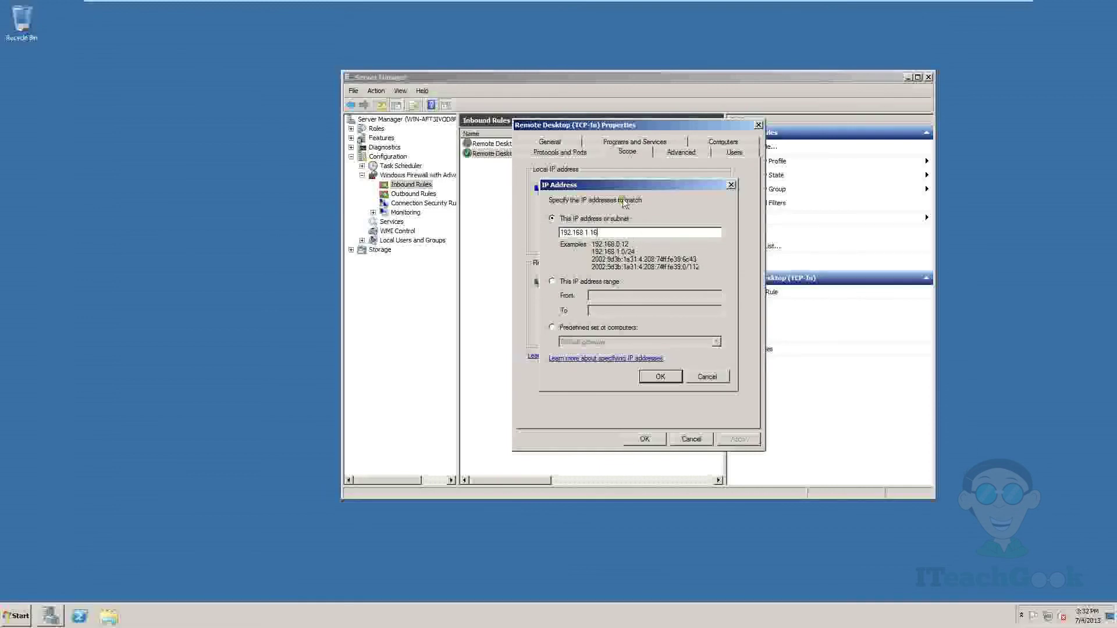
pyautogui.click(649, 377)
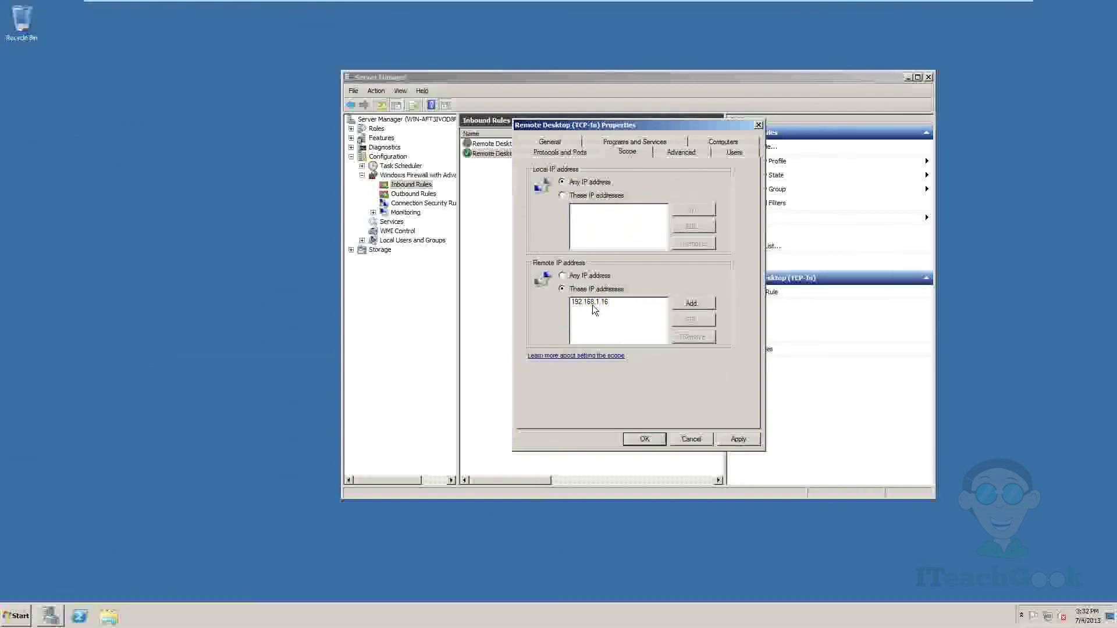
pyautogui.click(730, 443)
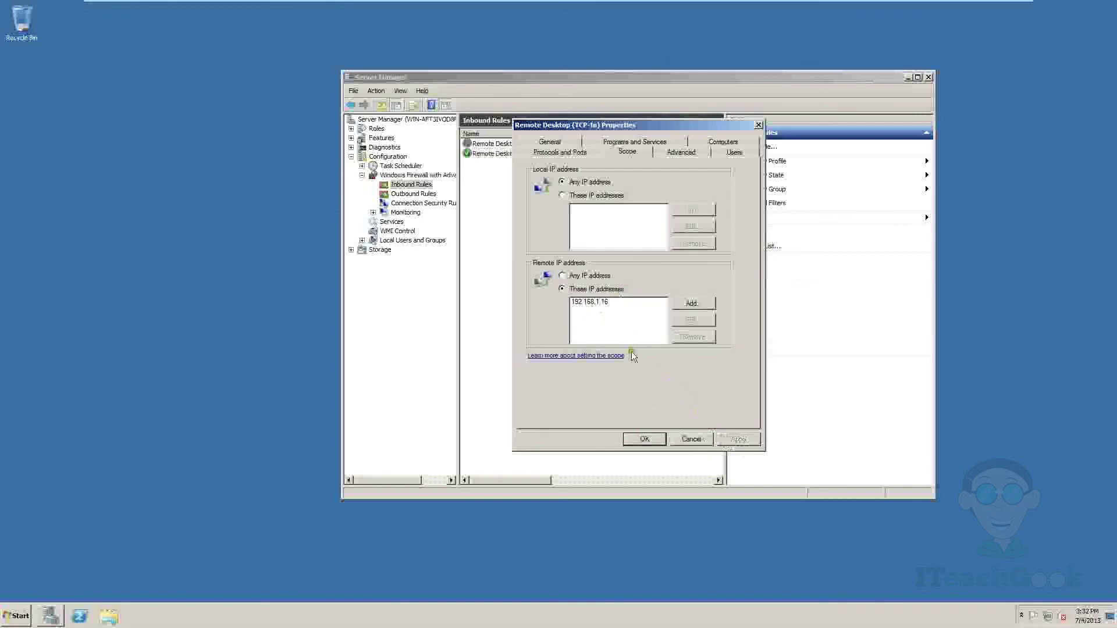
pyautogui.click(646, 439)
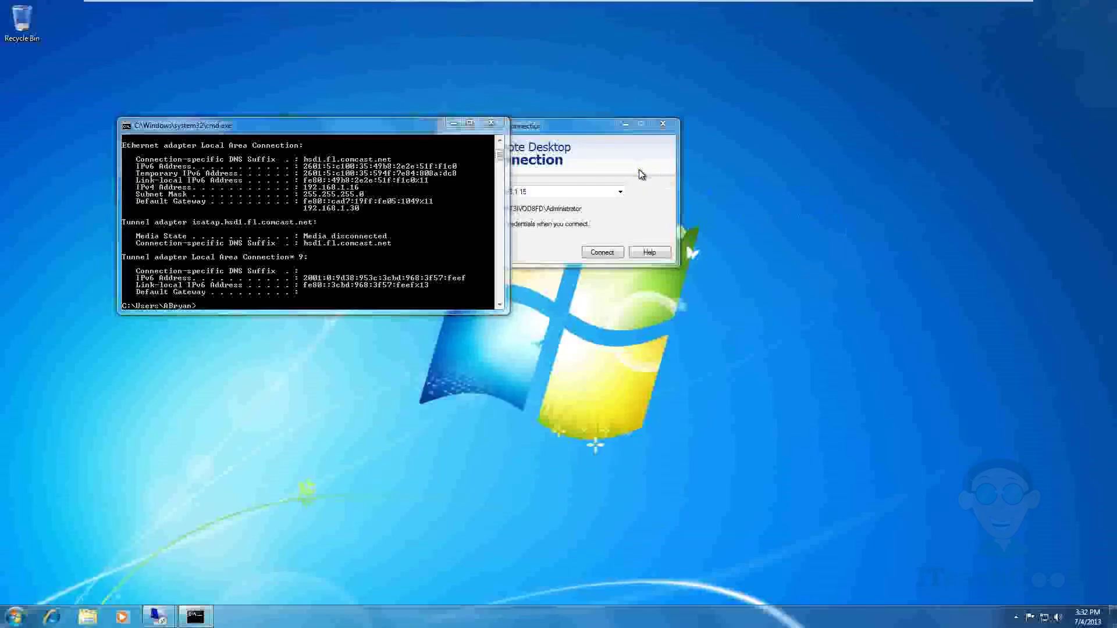
# - Minimize the client's Command Prompt and connect to 192.168.1.15 as Administrator, entering the account password
pyautogui.click(454, 124)
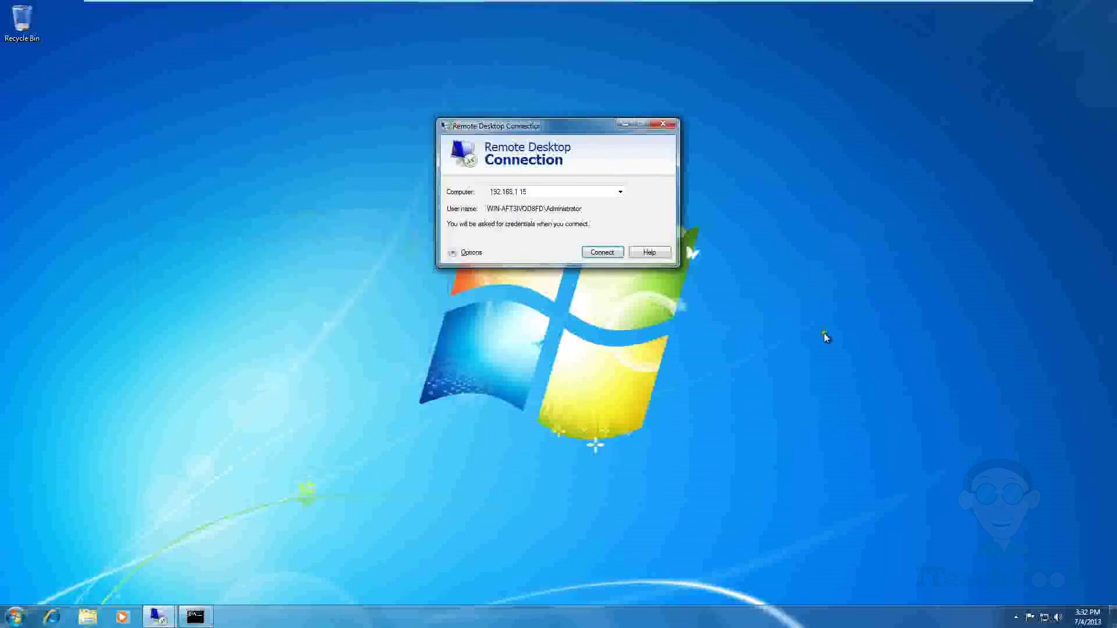
pyautogui.click(603, 254)
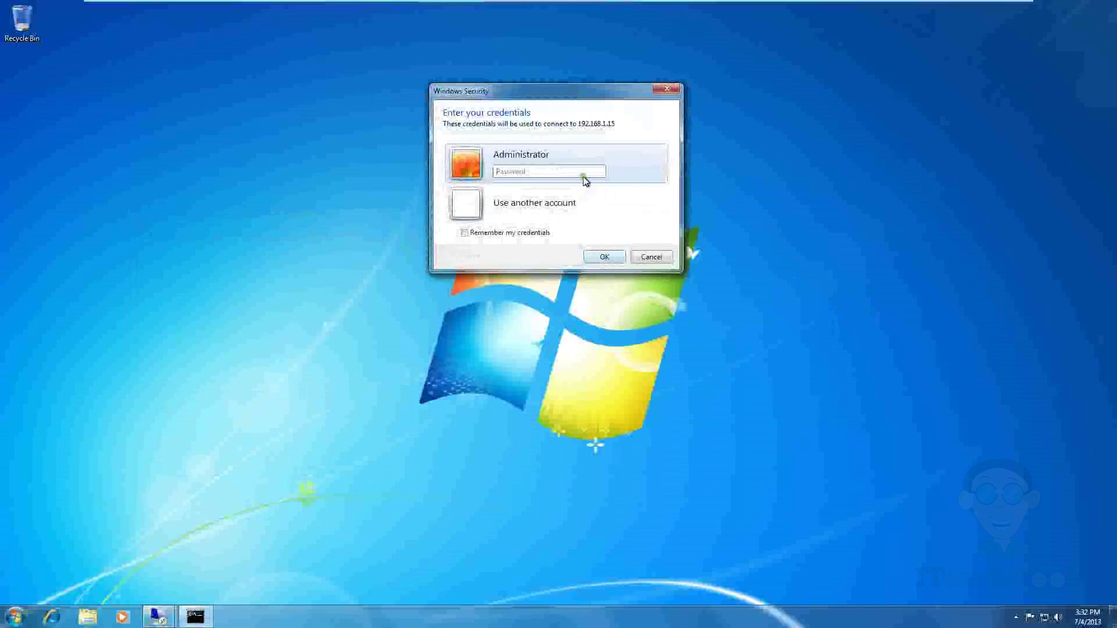
pyautogui.click(573, 170)
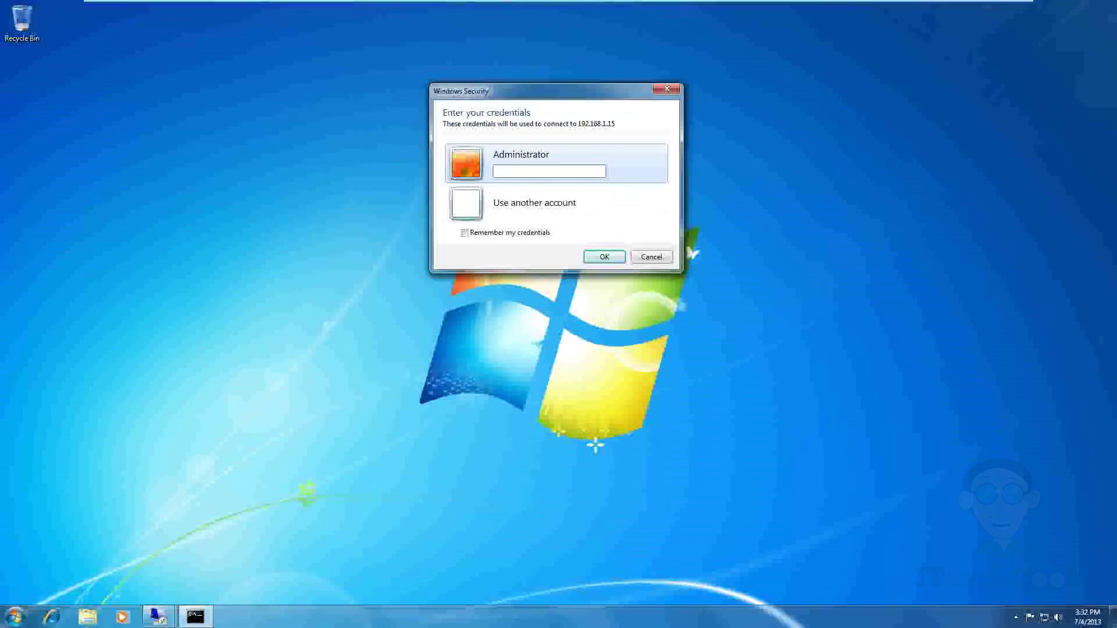
pyautogui.write('password')
pyautogui.press('Return')
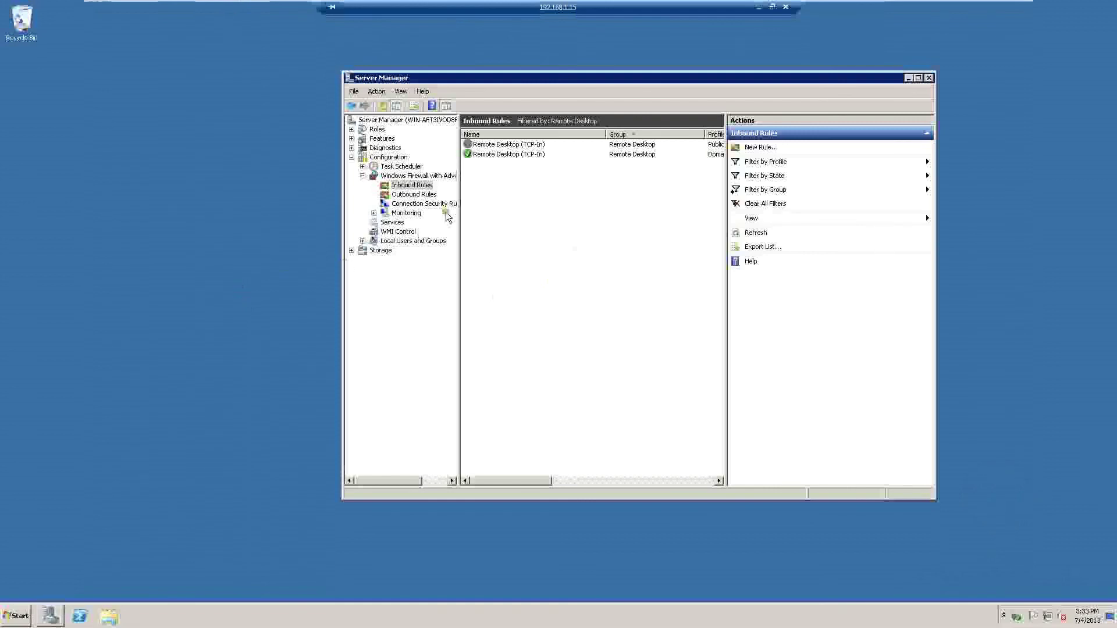
# - Select the enabled Remote Desktop (TCP-In) rule in the remote session and move the Server Manager window slightly left
pyautogui.click(509, 154)
pyautogui.moveTo(689, 81); pyautogui.dragTo(655, 83)
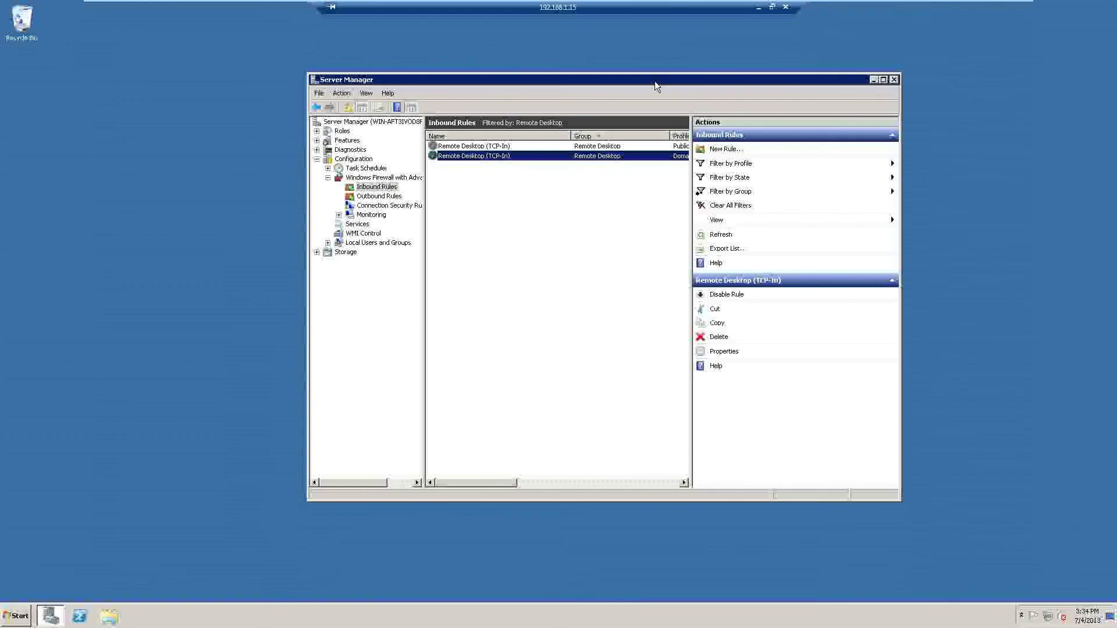